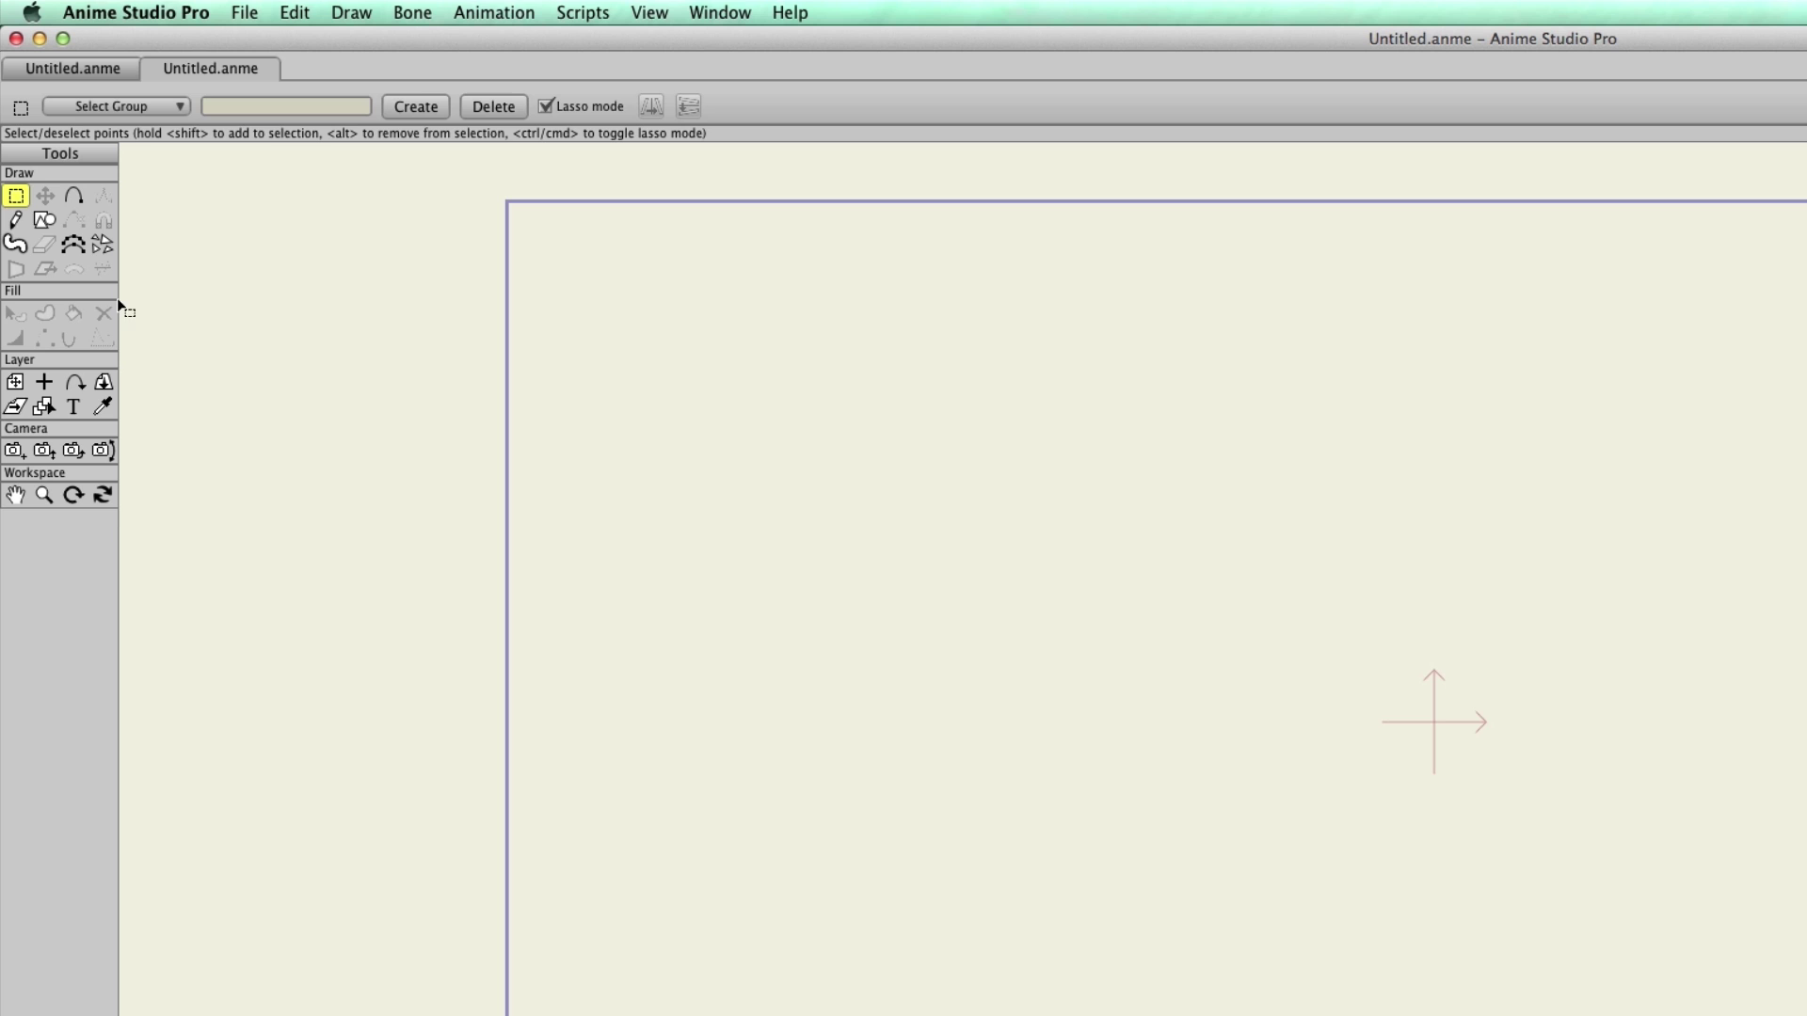
# Step: Pick the Freehand tool and set the stroke width to 31 in the Style panel
pyautogui.click(16, 223)
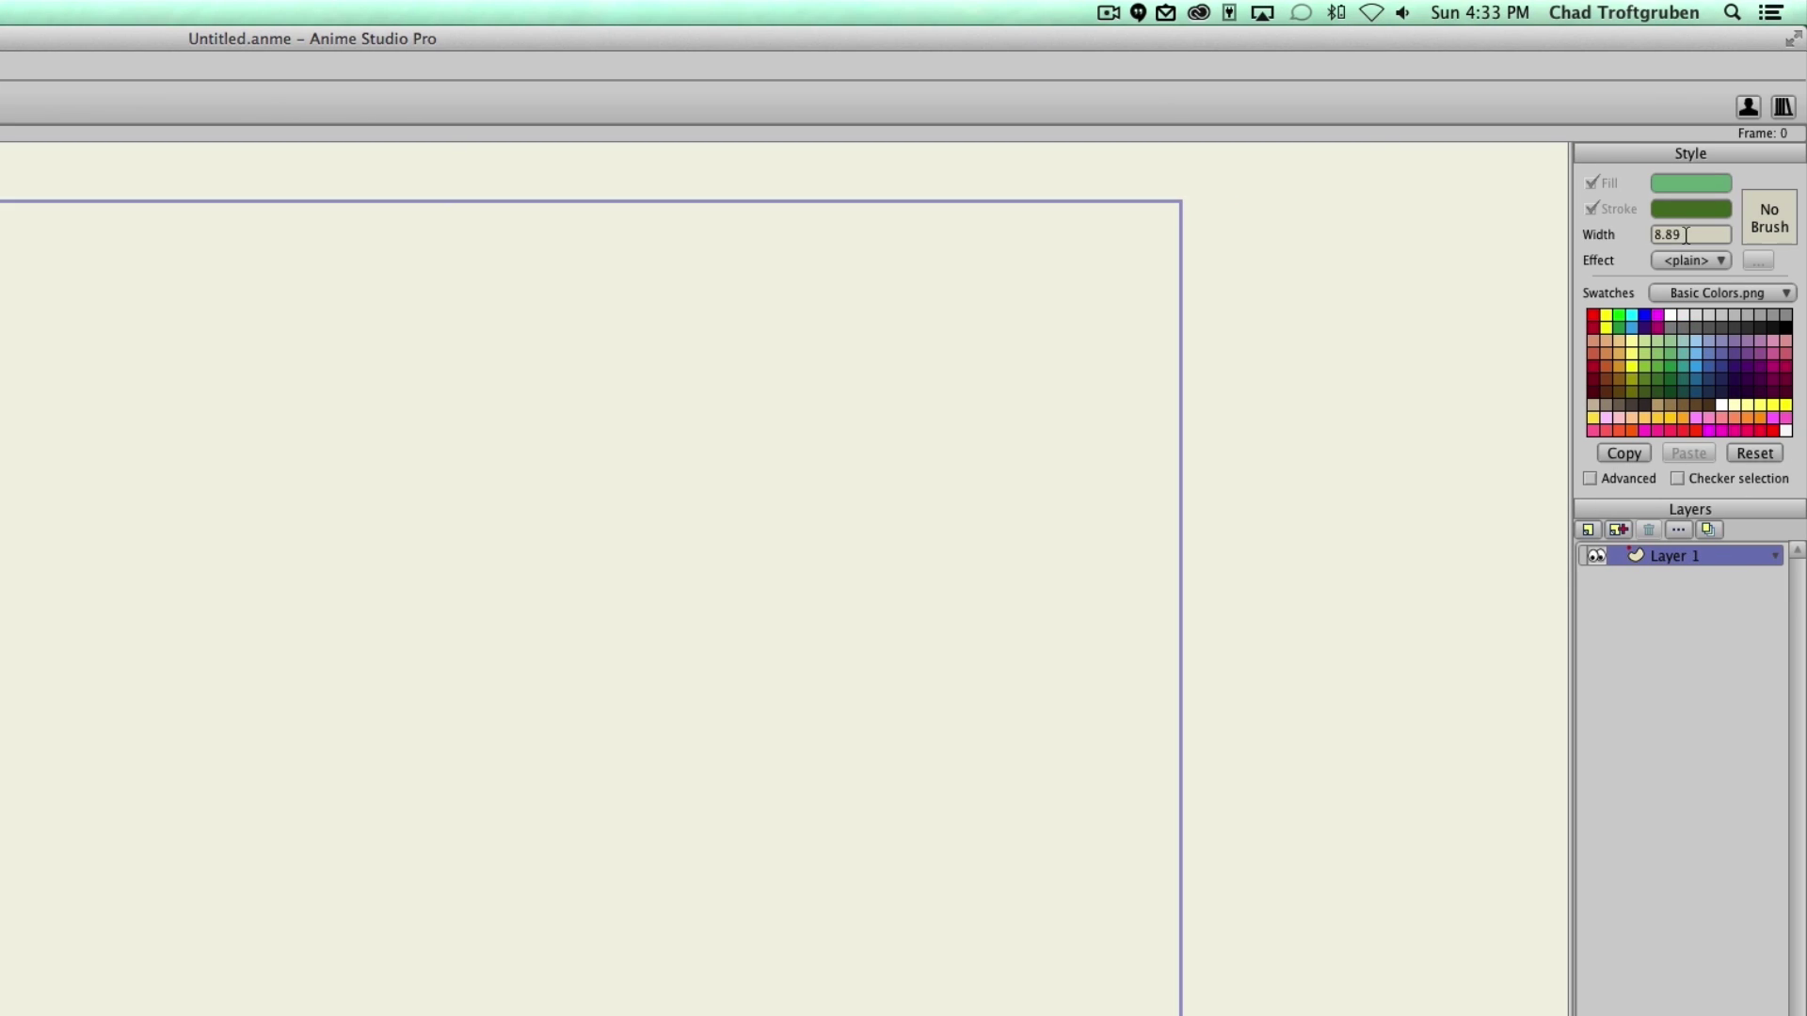
pyautogui.doubleClick(1686, 236)
pyautogui.write('7')
pyautogui.press('BackSpace')
pyautogui.write('26')
pyautogui.press('Return')
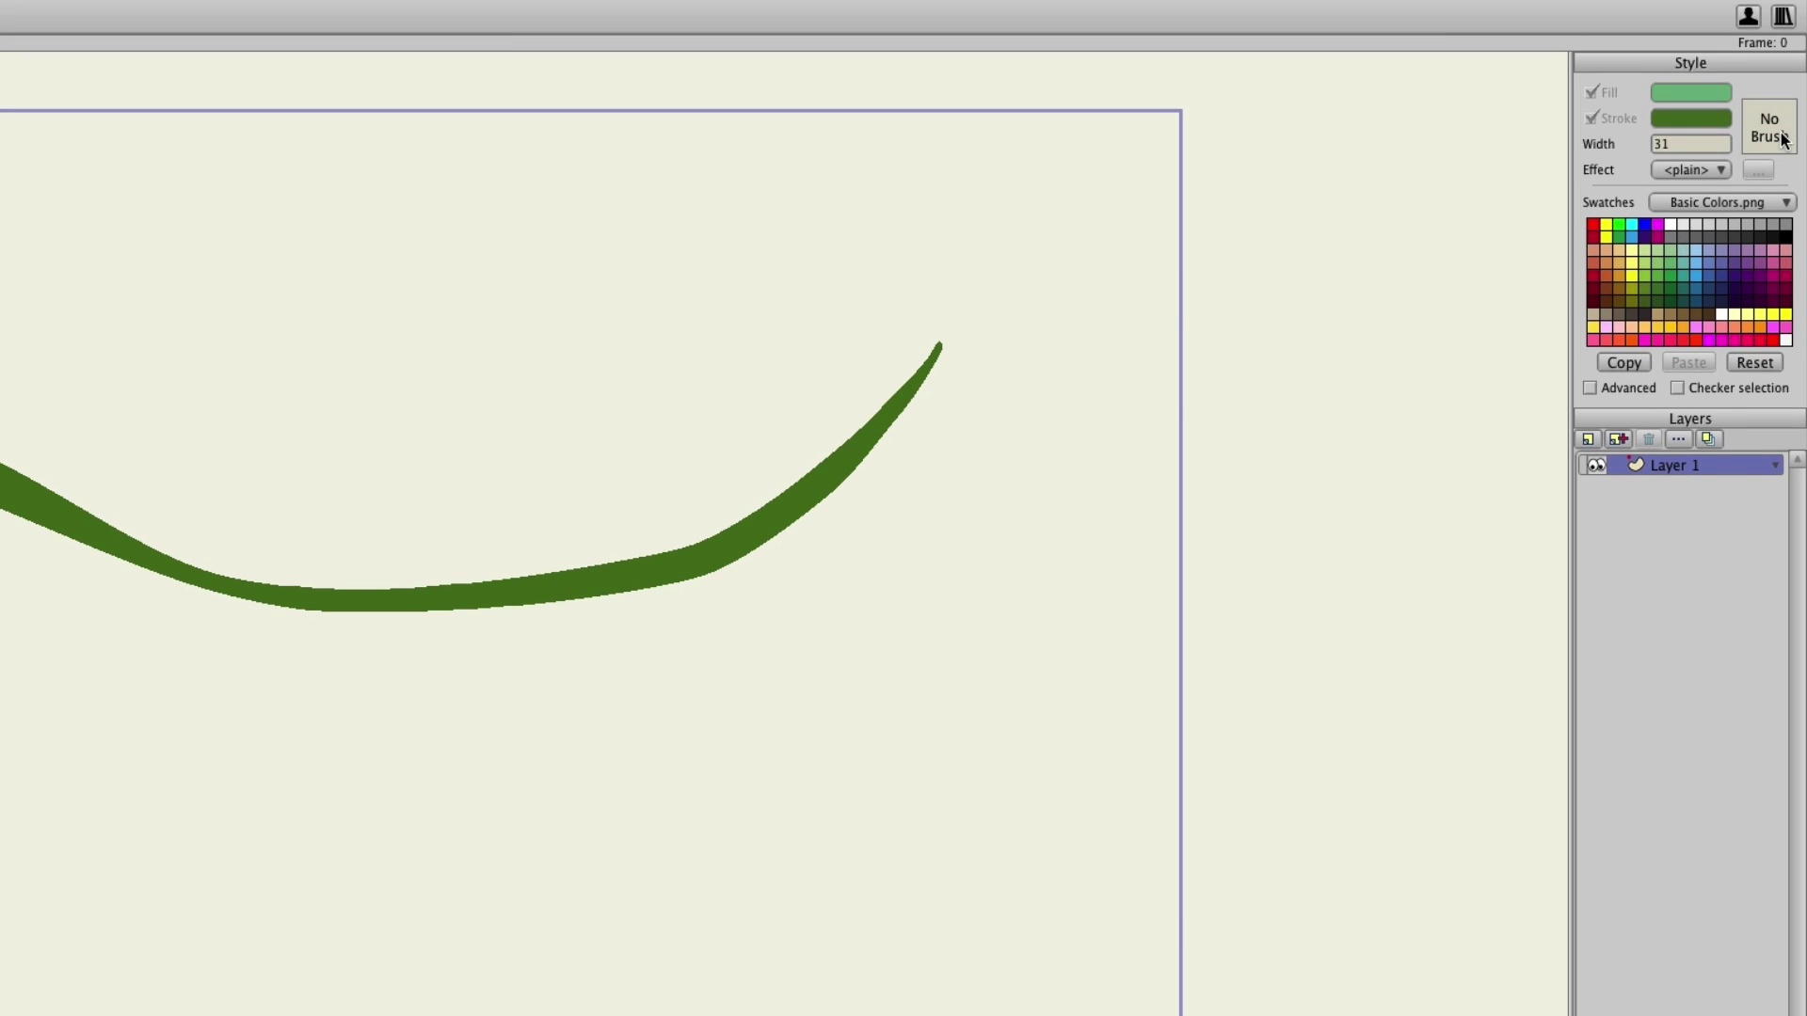
# Step: Choose the fern-leaf brush Brush515_1_0_90.png for strokes in Brush Settings
pyautogui.click(1779, 139)
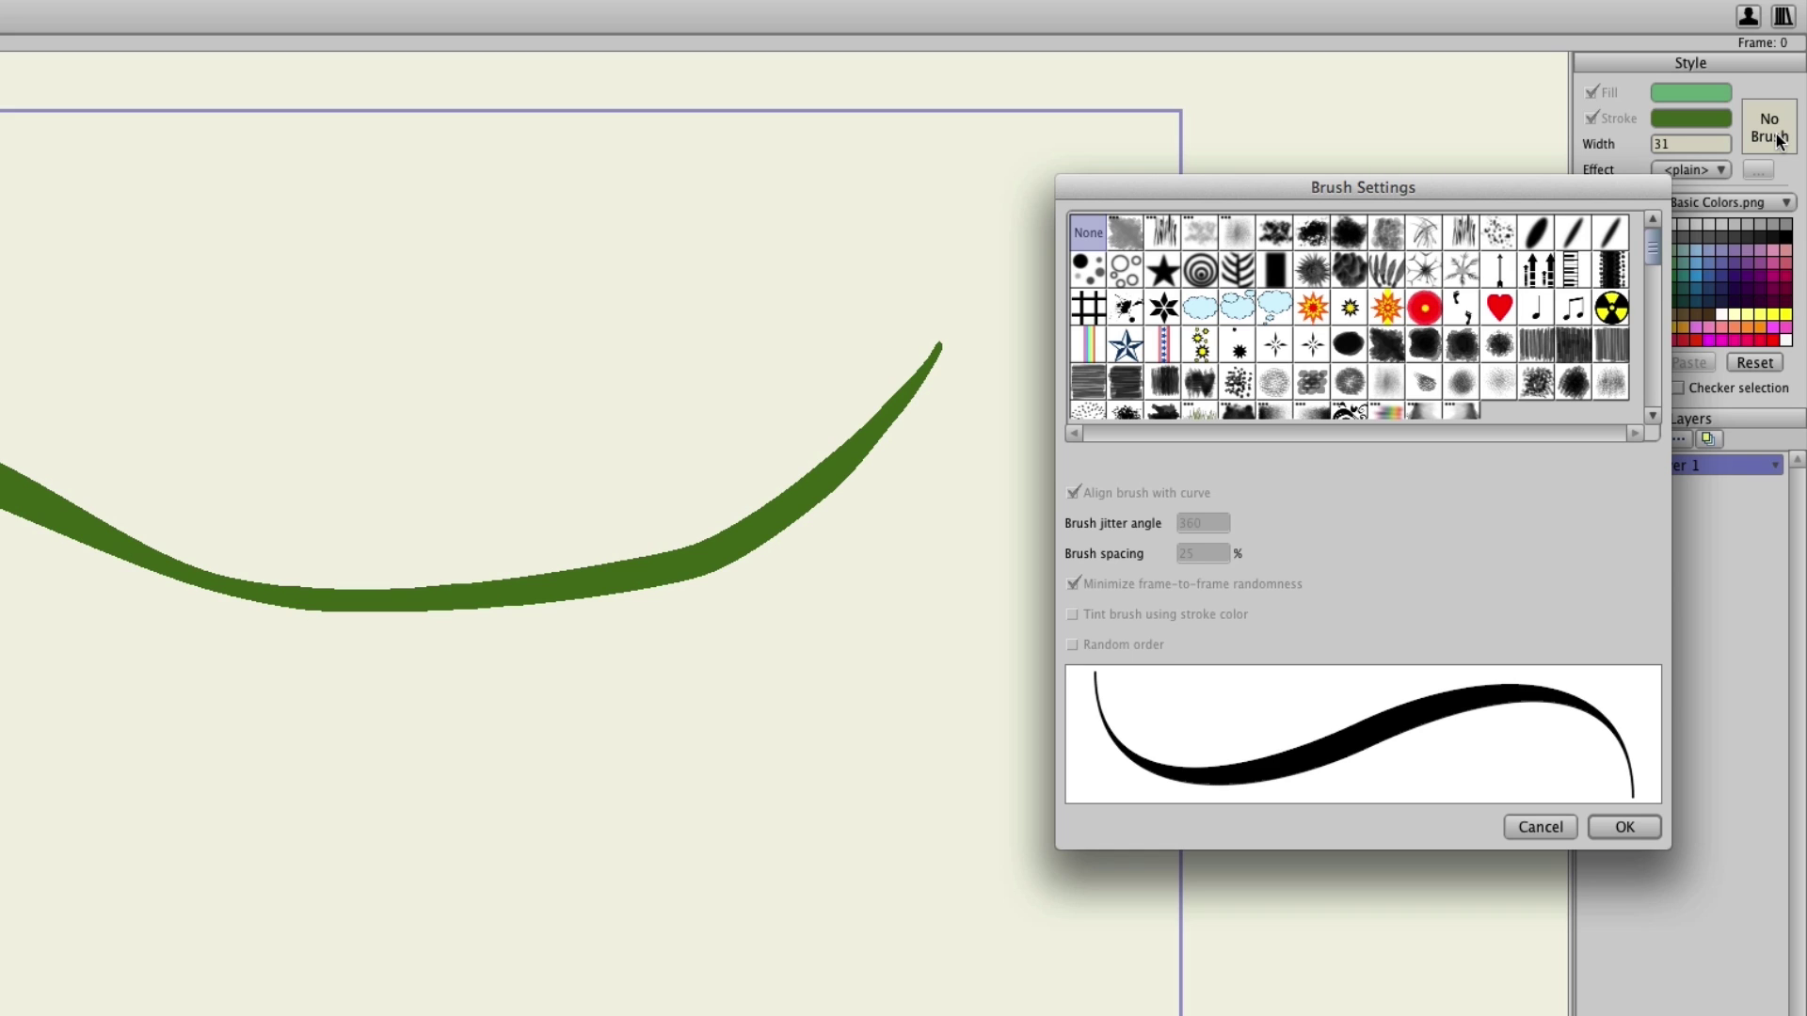
pyautogui.click(1240, 271)
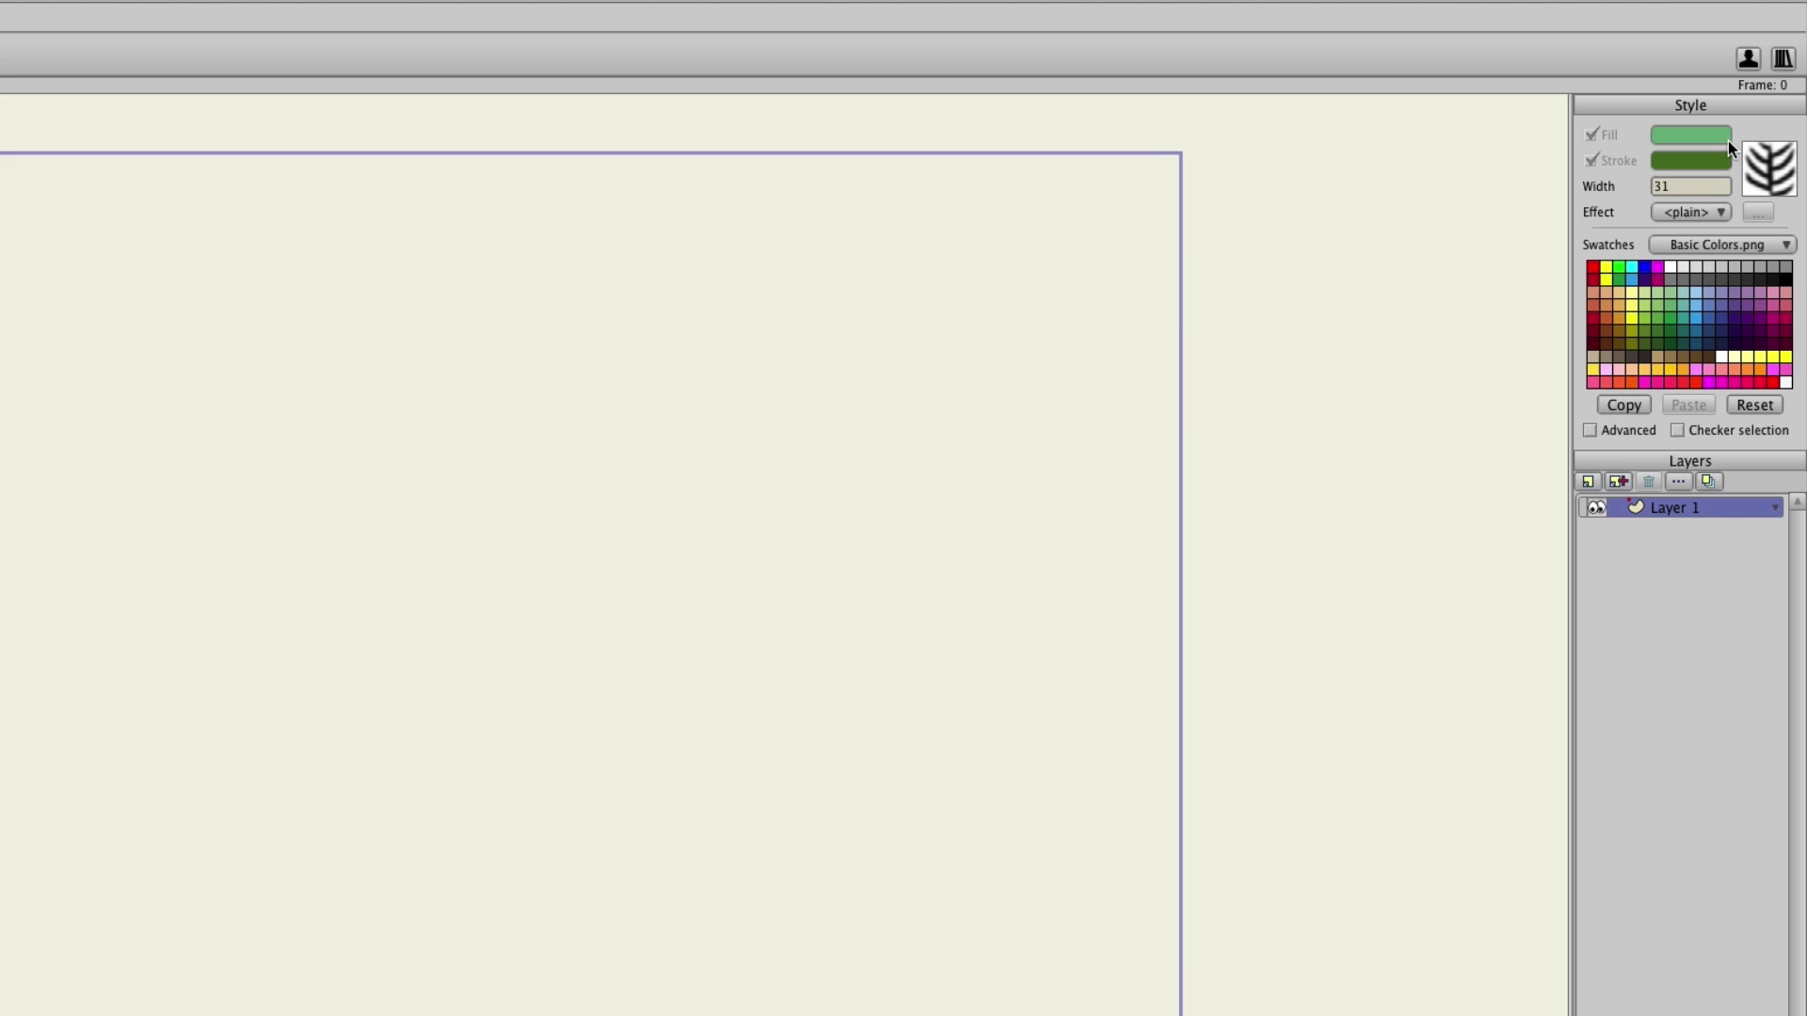
# Step: Reset the stroke brush to None in Brush Settings and pick the Rectangle tool
pyautogui.click(1777, 172)
pyautogui.click(1088, 276)
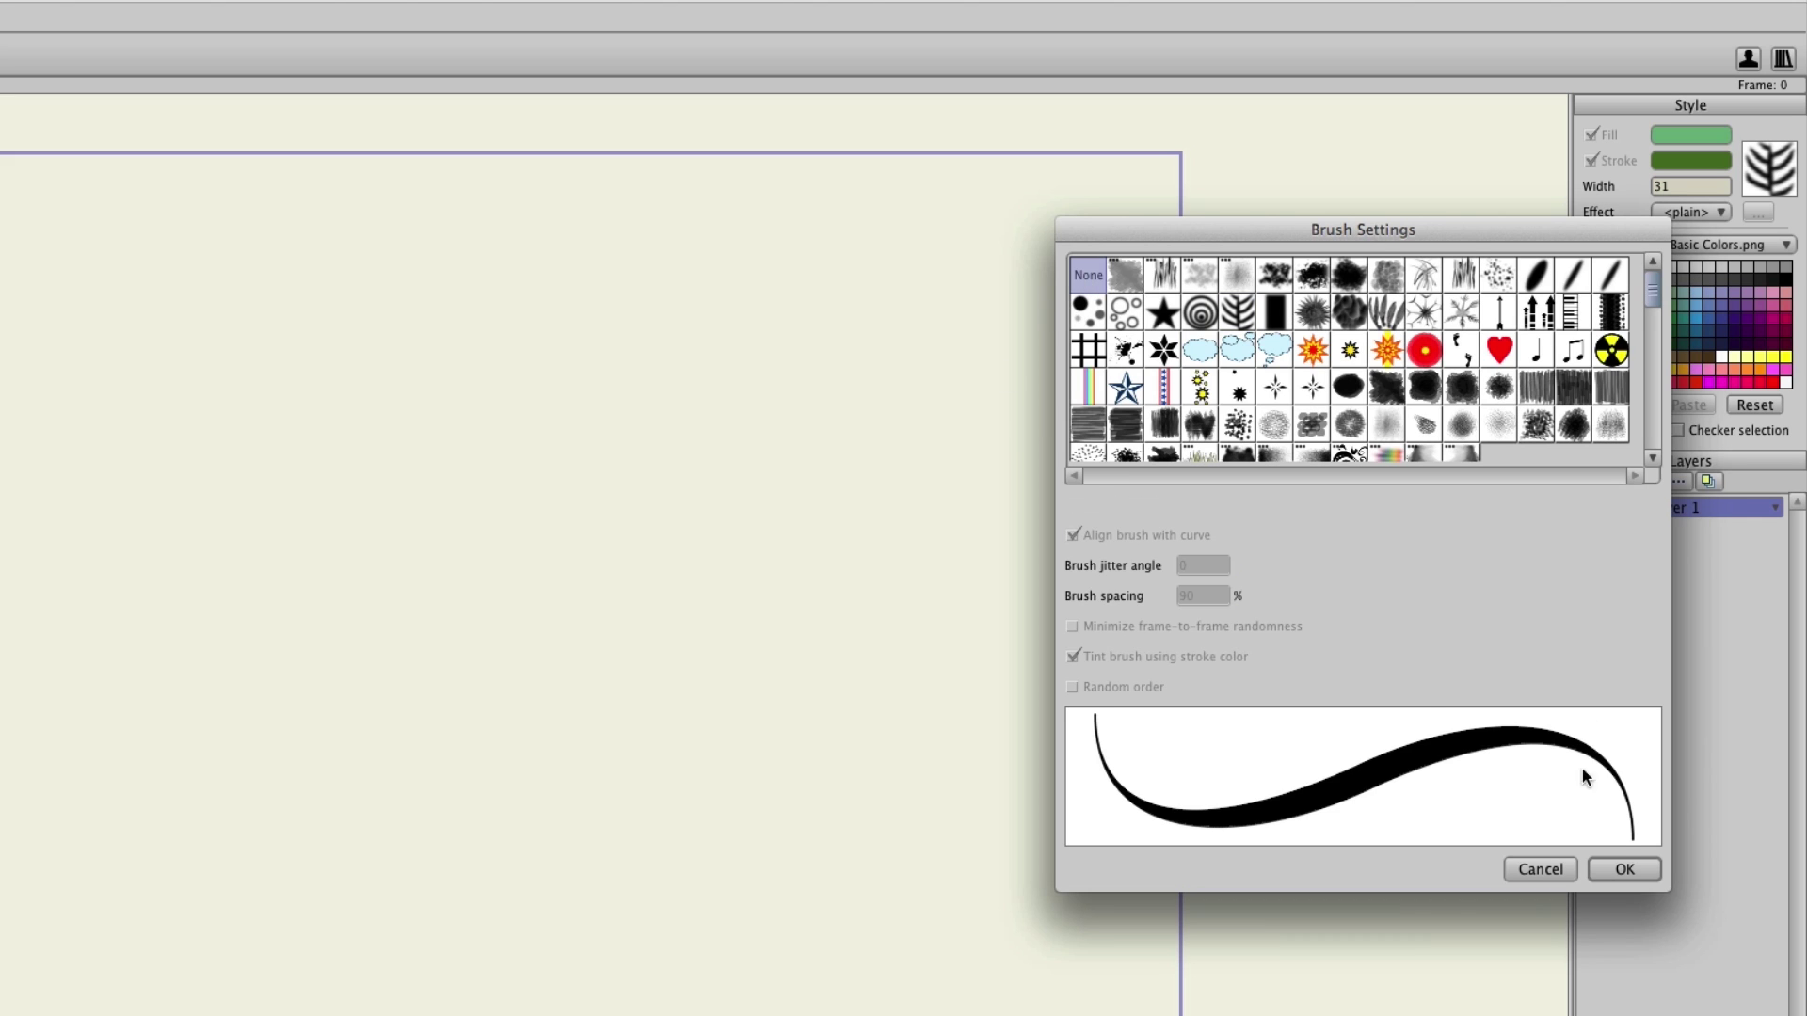
pyautogui.click(1626, 870)
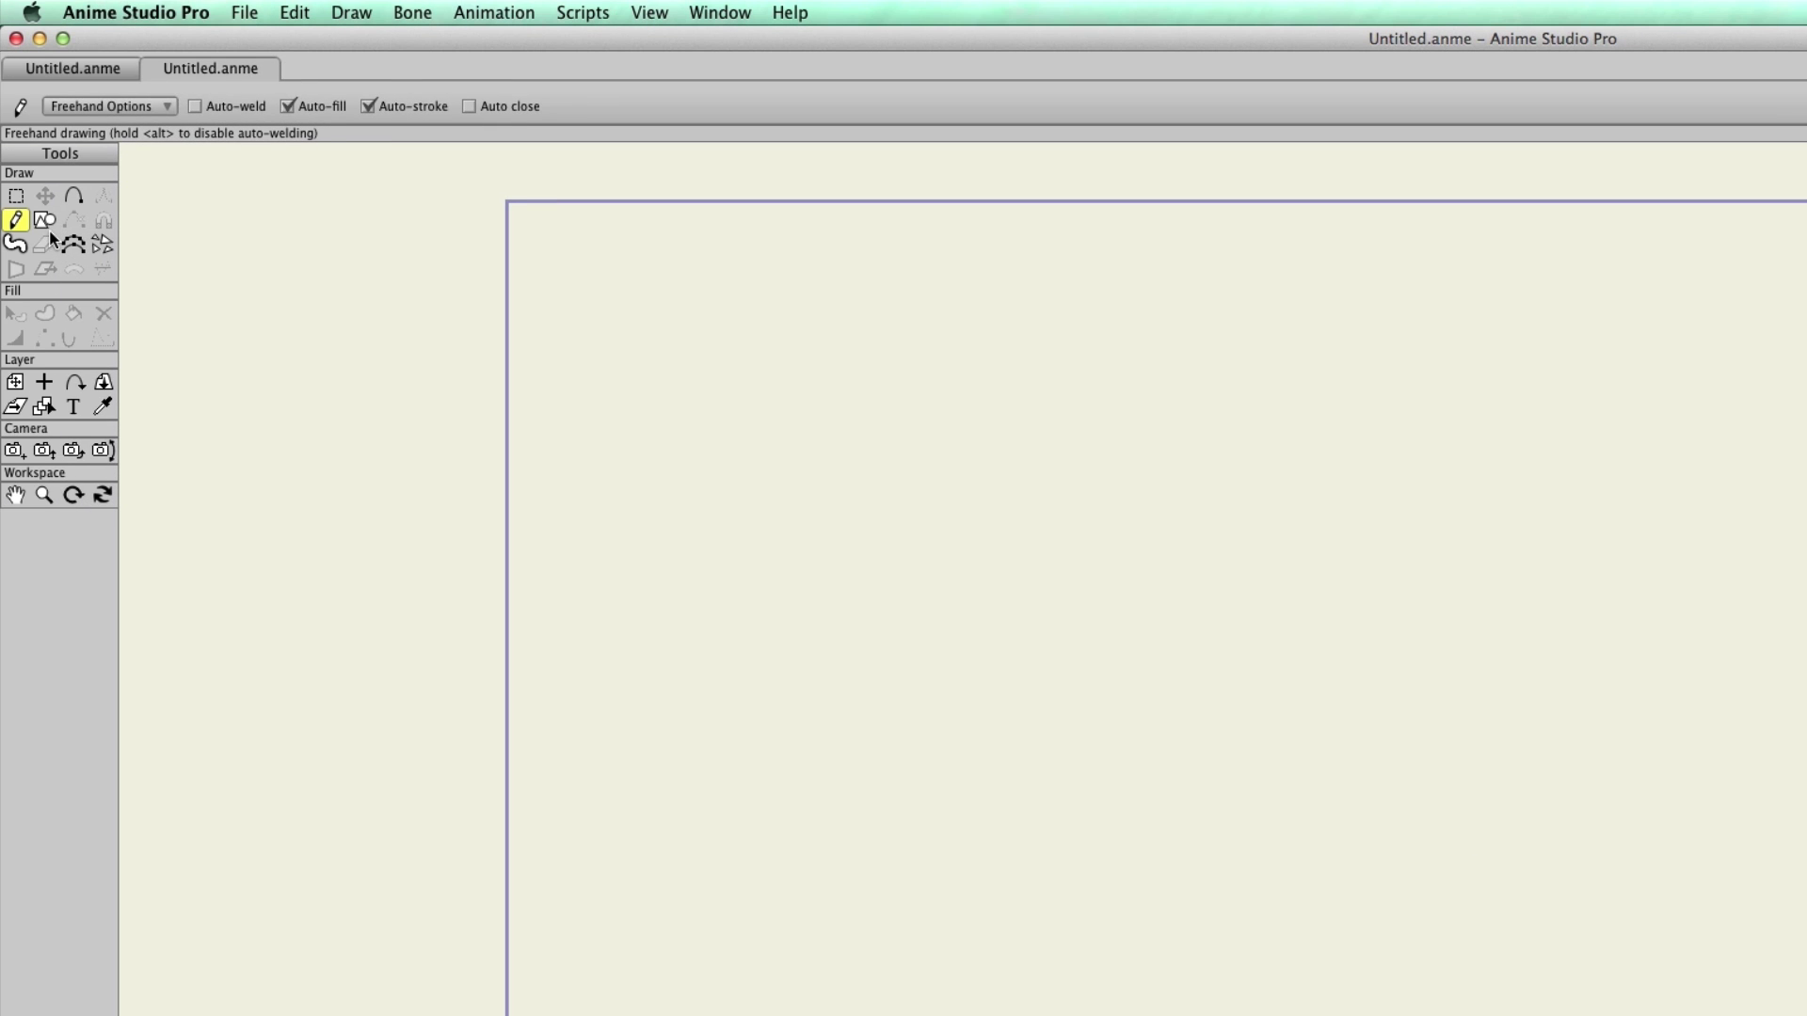
pyautogui.click(43, 222)
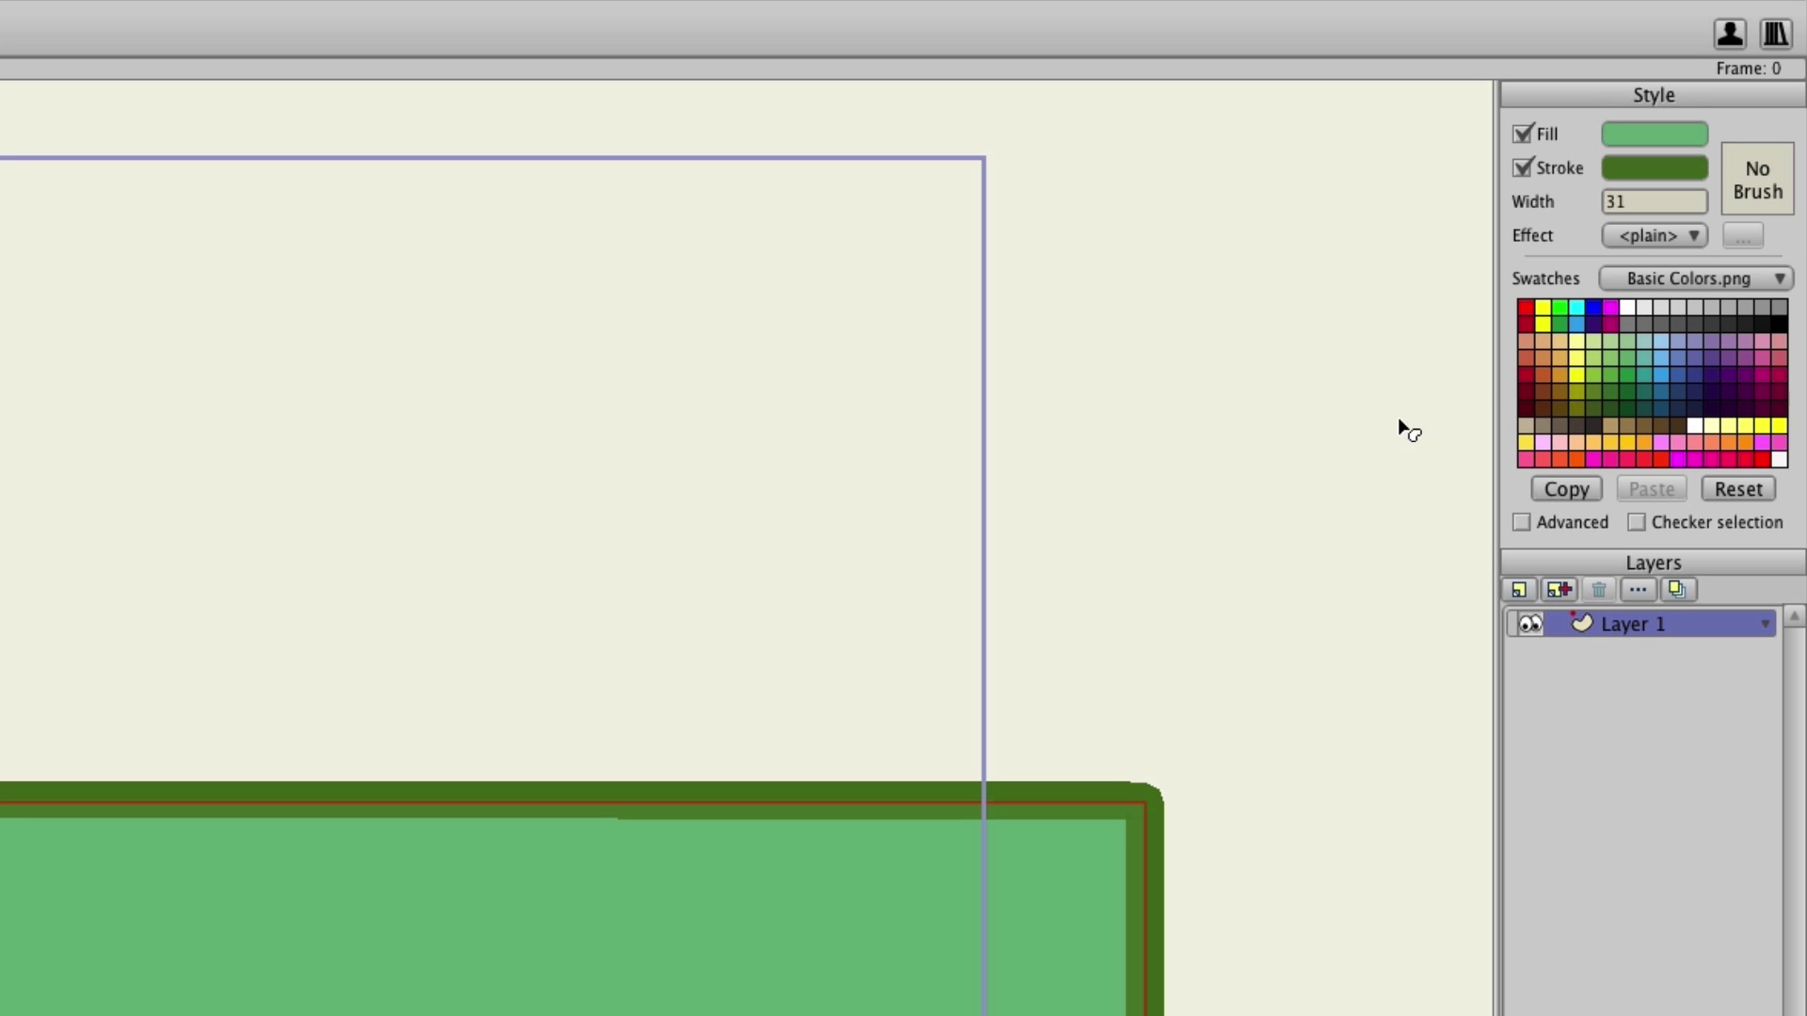
# Step: Apply the Brush515_1_0_90.png fern brush to the rectangle's outline, moving the dialog clear of the canvas
pyautogui.click(1769, 184)
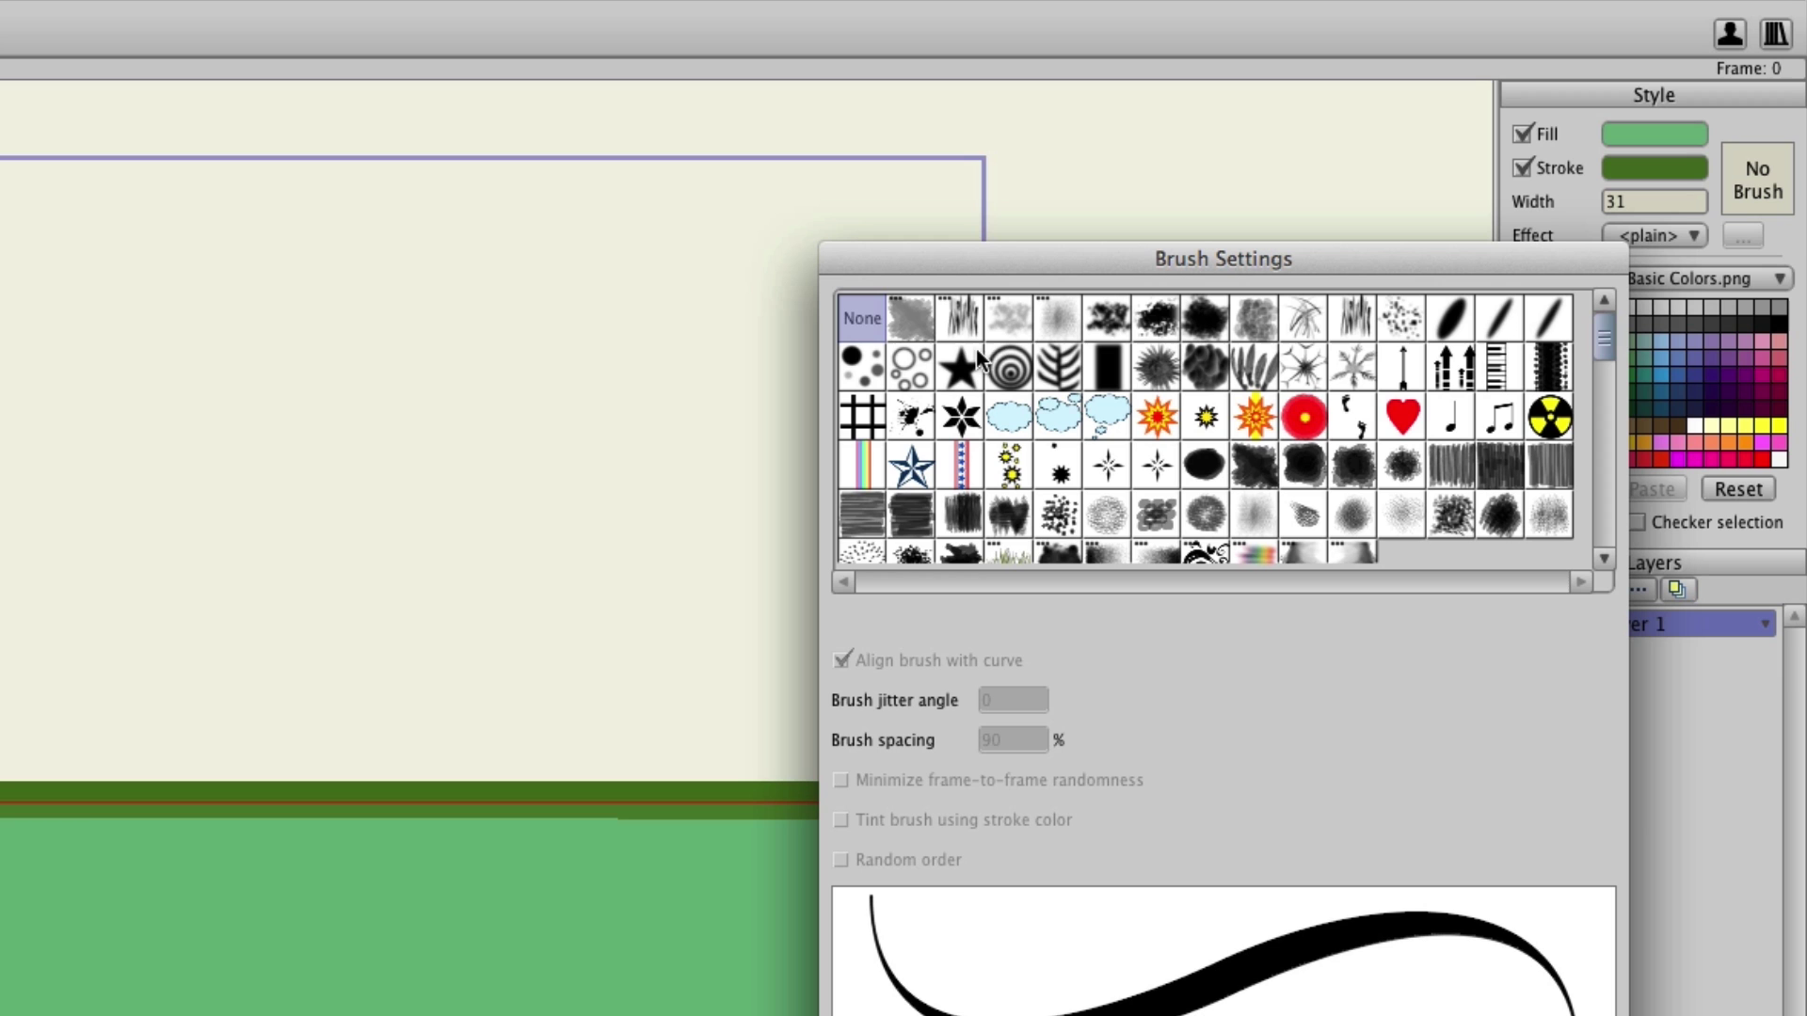
pyautogui.click(1054, 365)
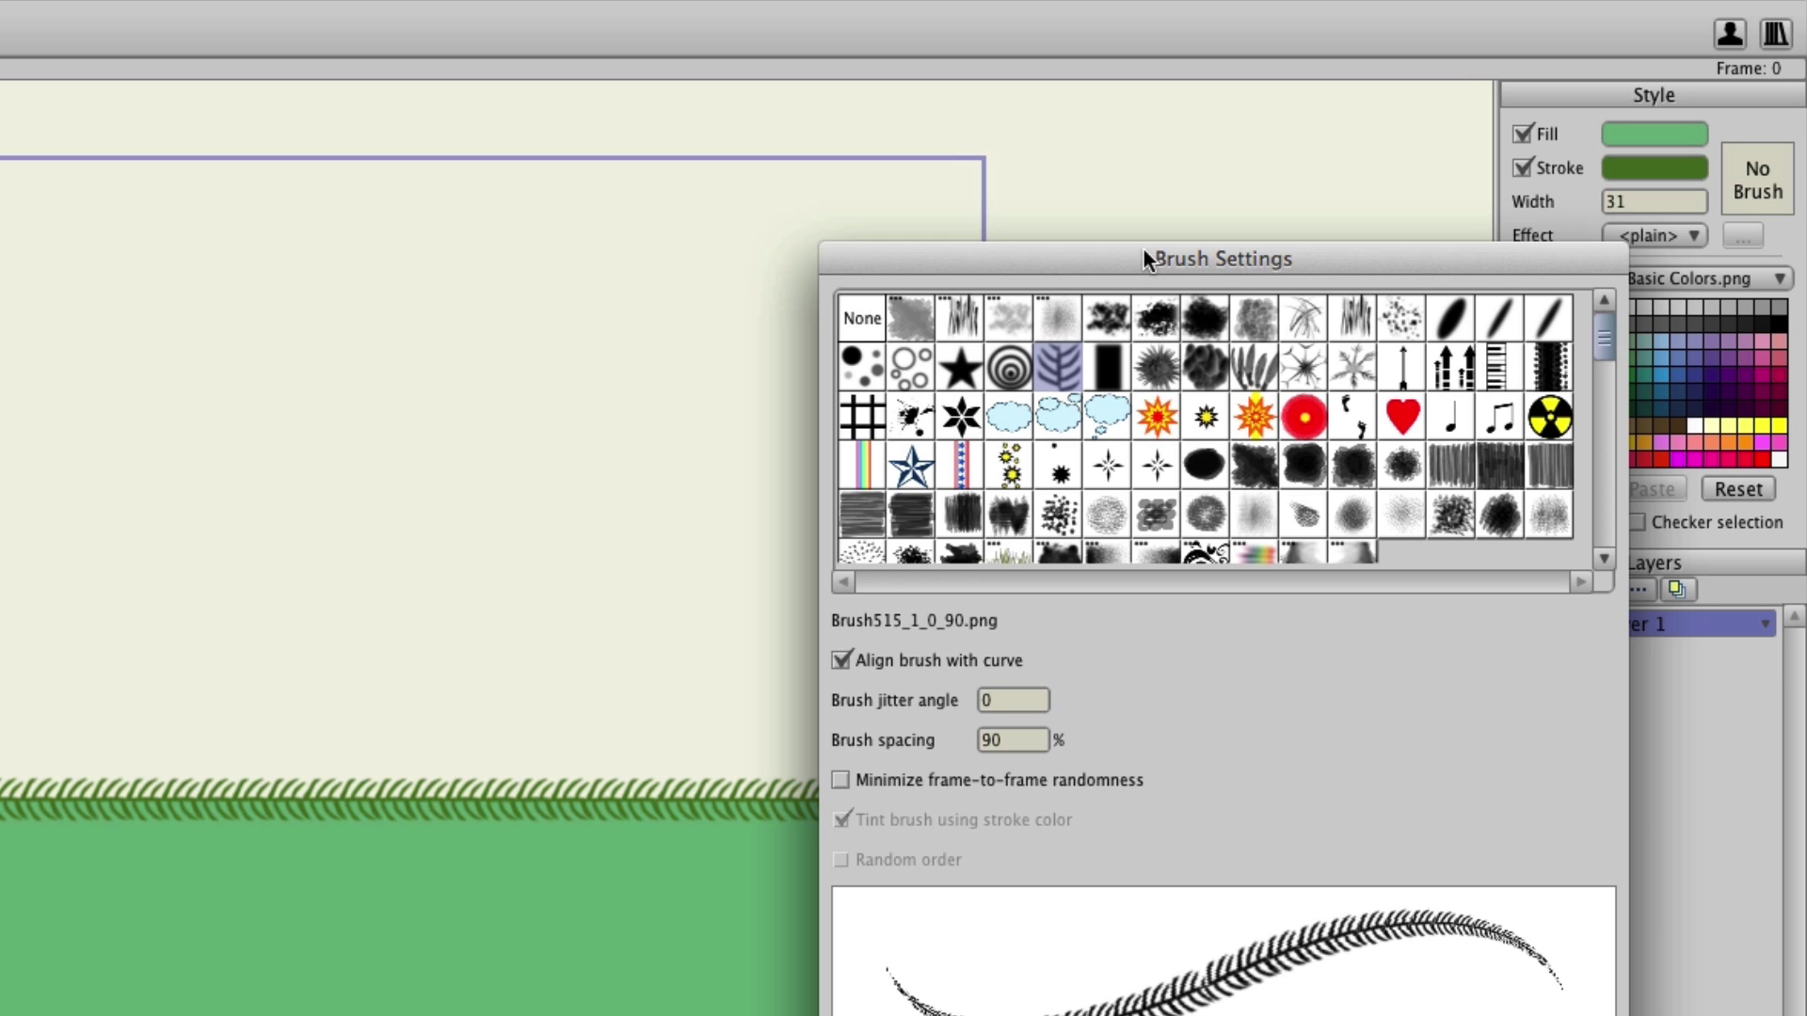
pyautogui.moveTo(1148, 260)
pyautogui.mouseDown()
pyautogui.moveTo(1370, 509)
pyautogui.moveTo(0, 1015)
pyautogui.mouseUp()
pyautogui.moveTo(573, 704)
pyautogui.mouseDown()
pyautogui.moveTo(1047, 294)
pyautogui.moveTo(1346, 196)
pyautogui.mouseUp()
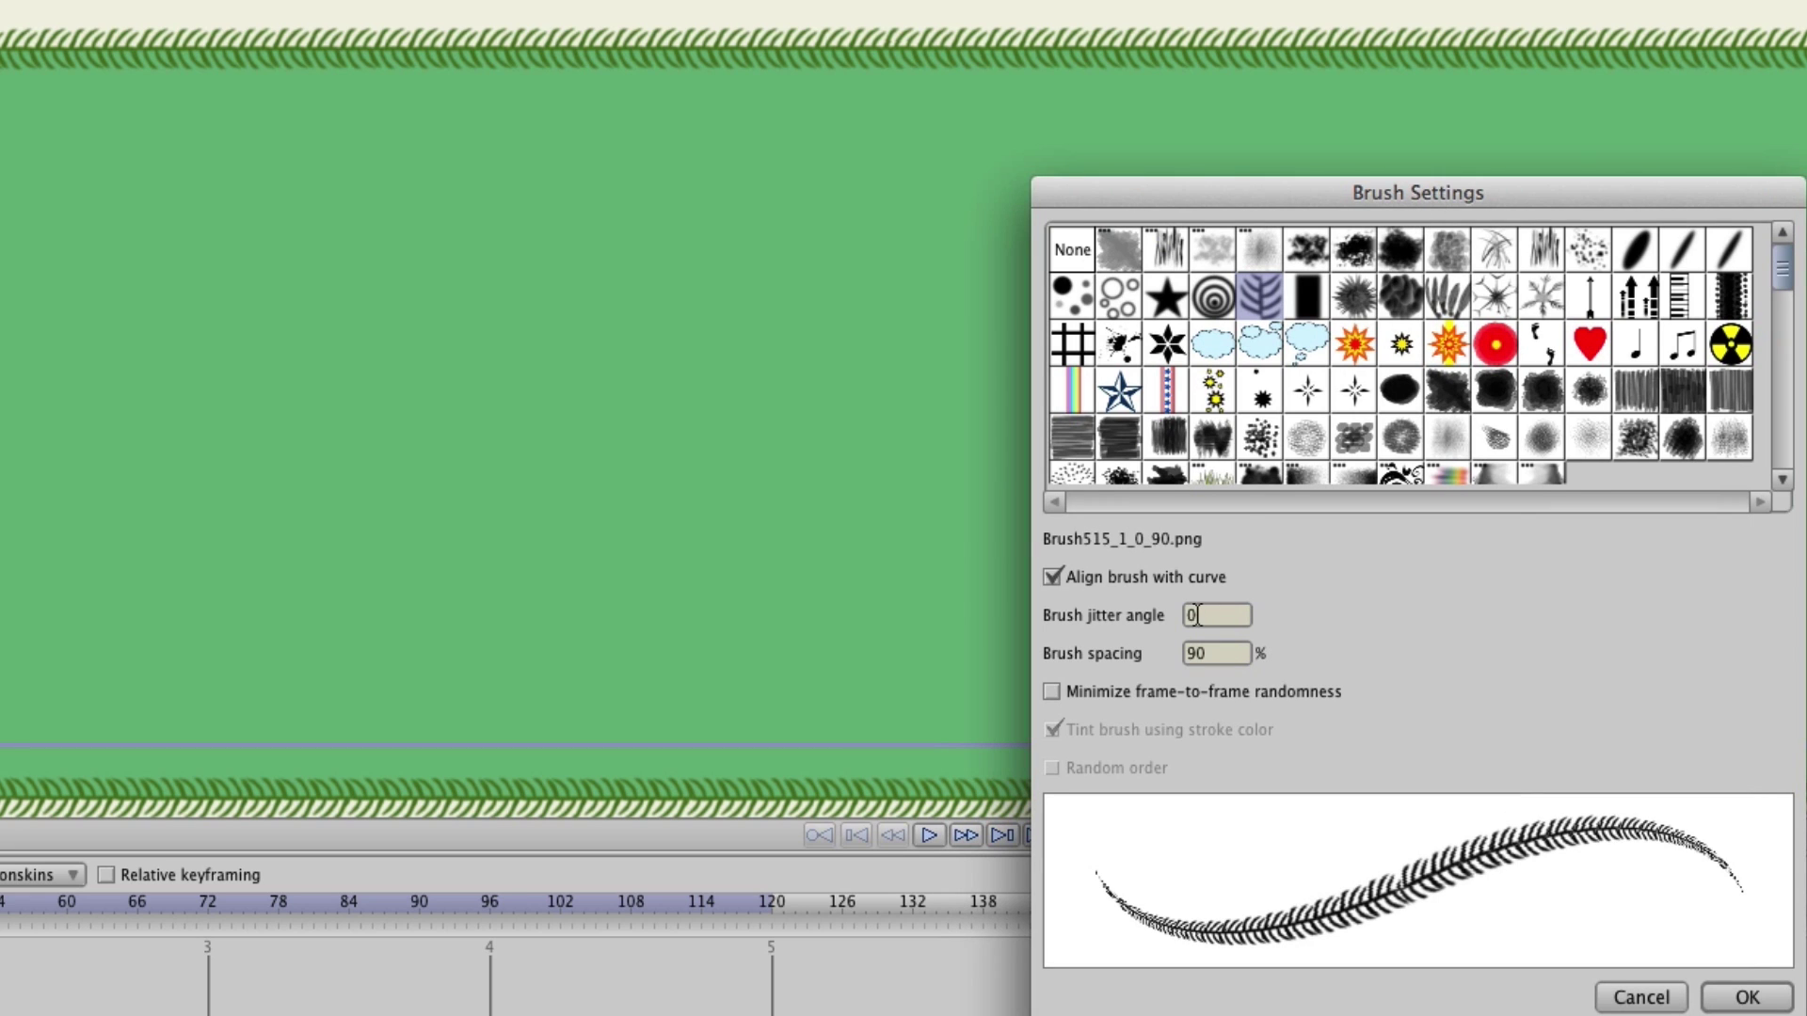
# Step: Compare the fern outline with and without align-to-curve, leaving the brush aligned
pyautogui.click(1155, 580)
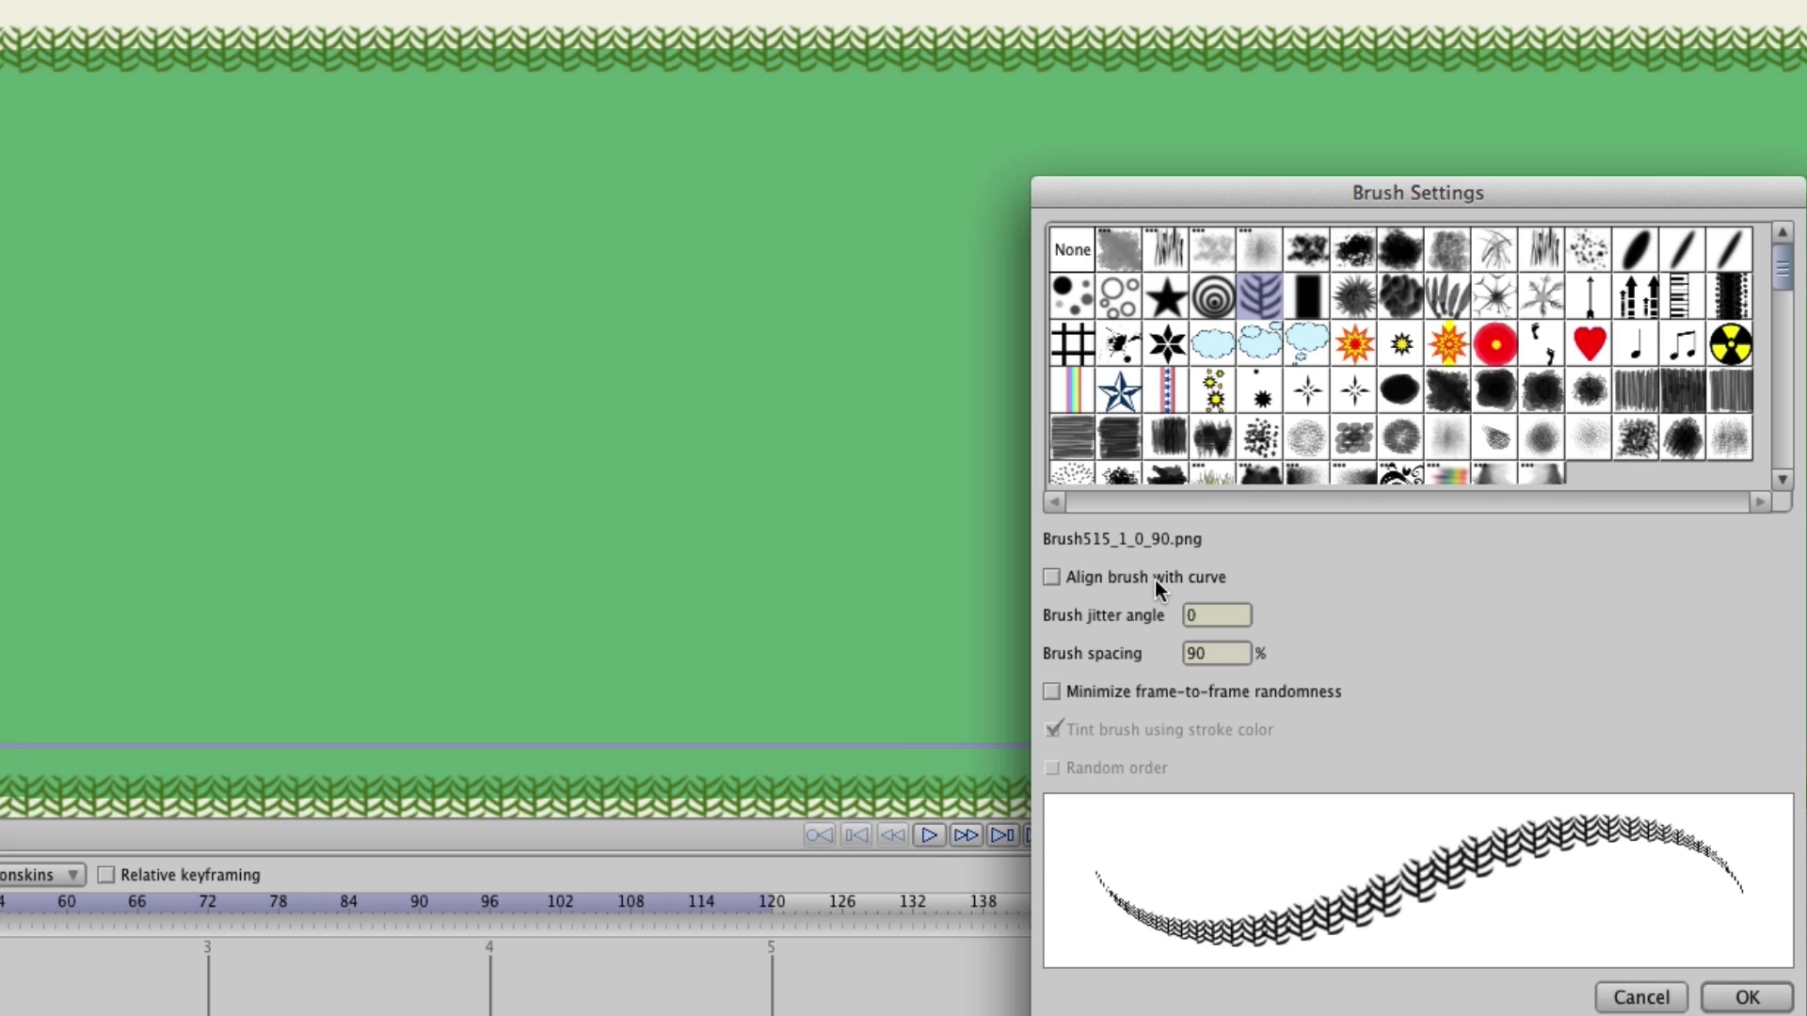
pyautogui.click(1155, 580)
pyautogui.click(1155, 580)
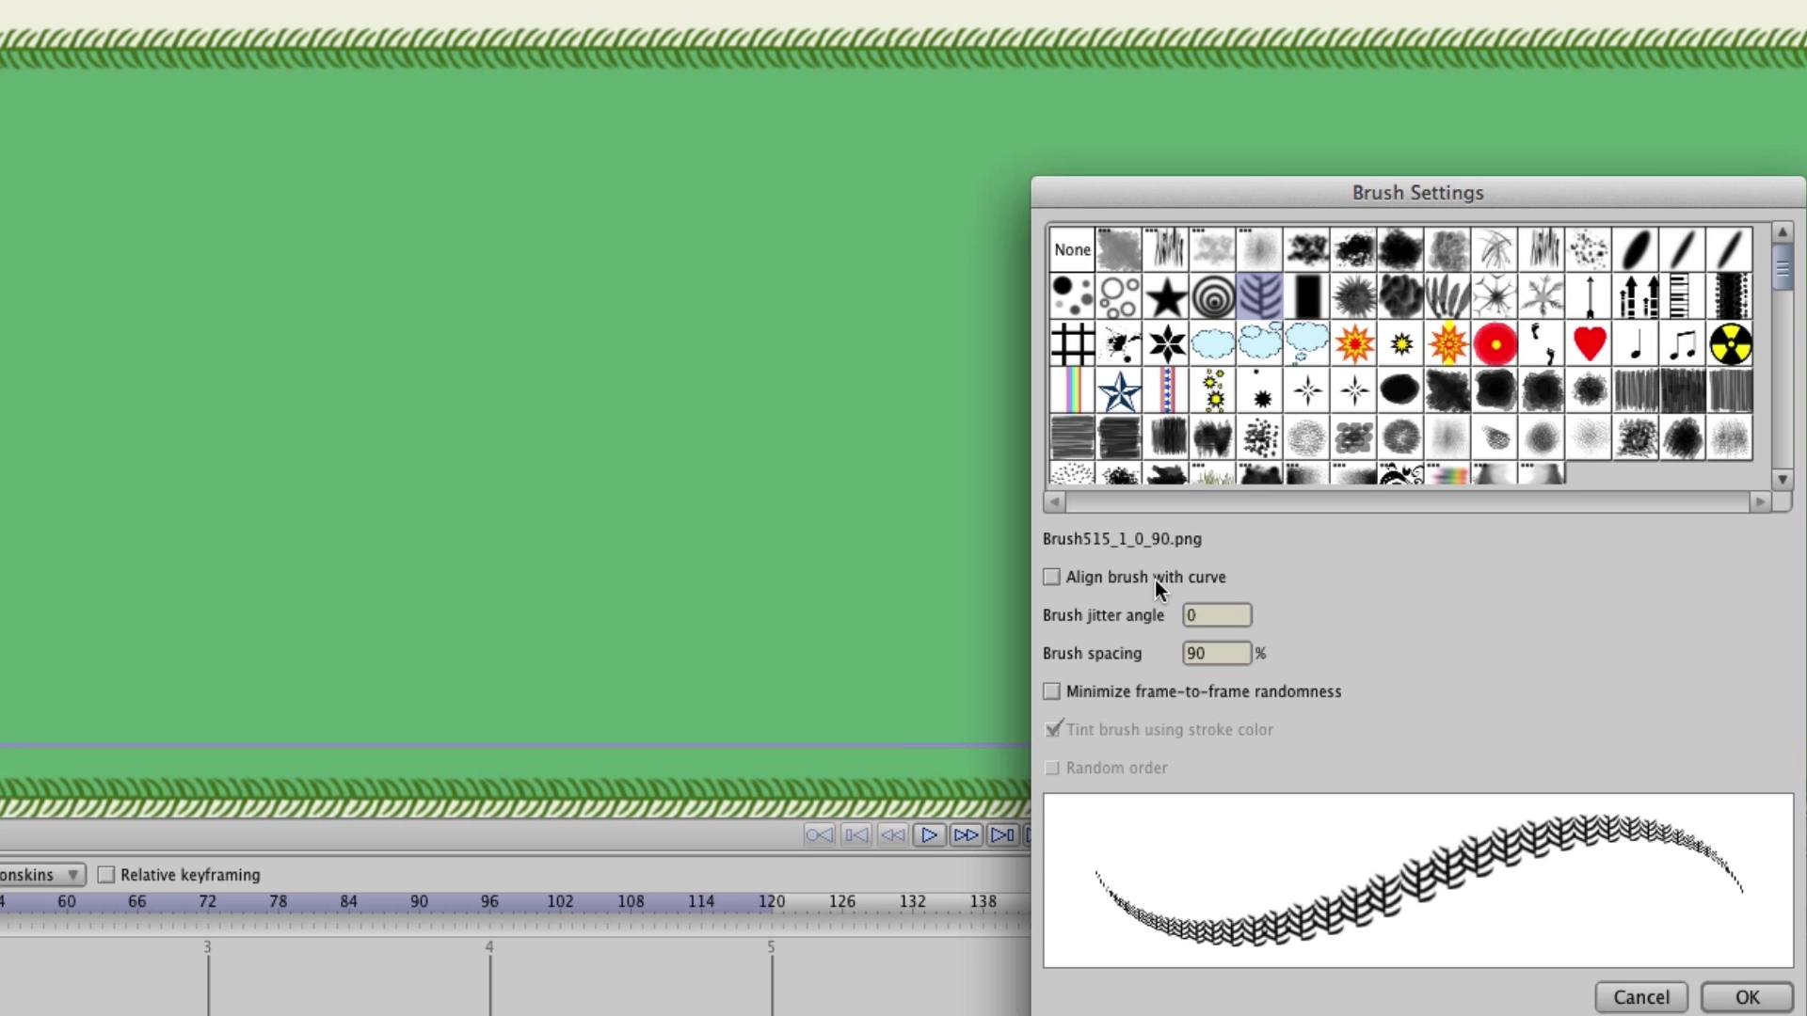
pyautogui.click(1154, 580)
pyautogui.click(1154, 580)
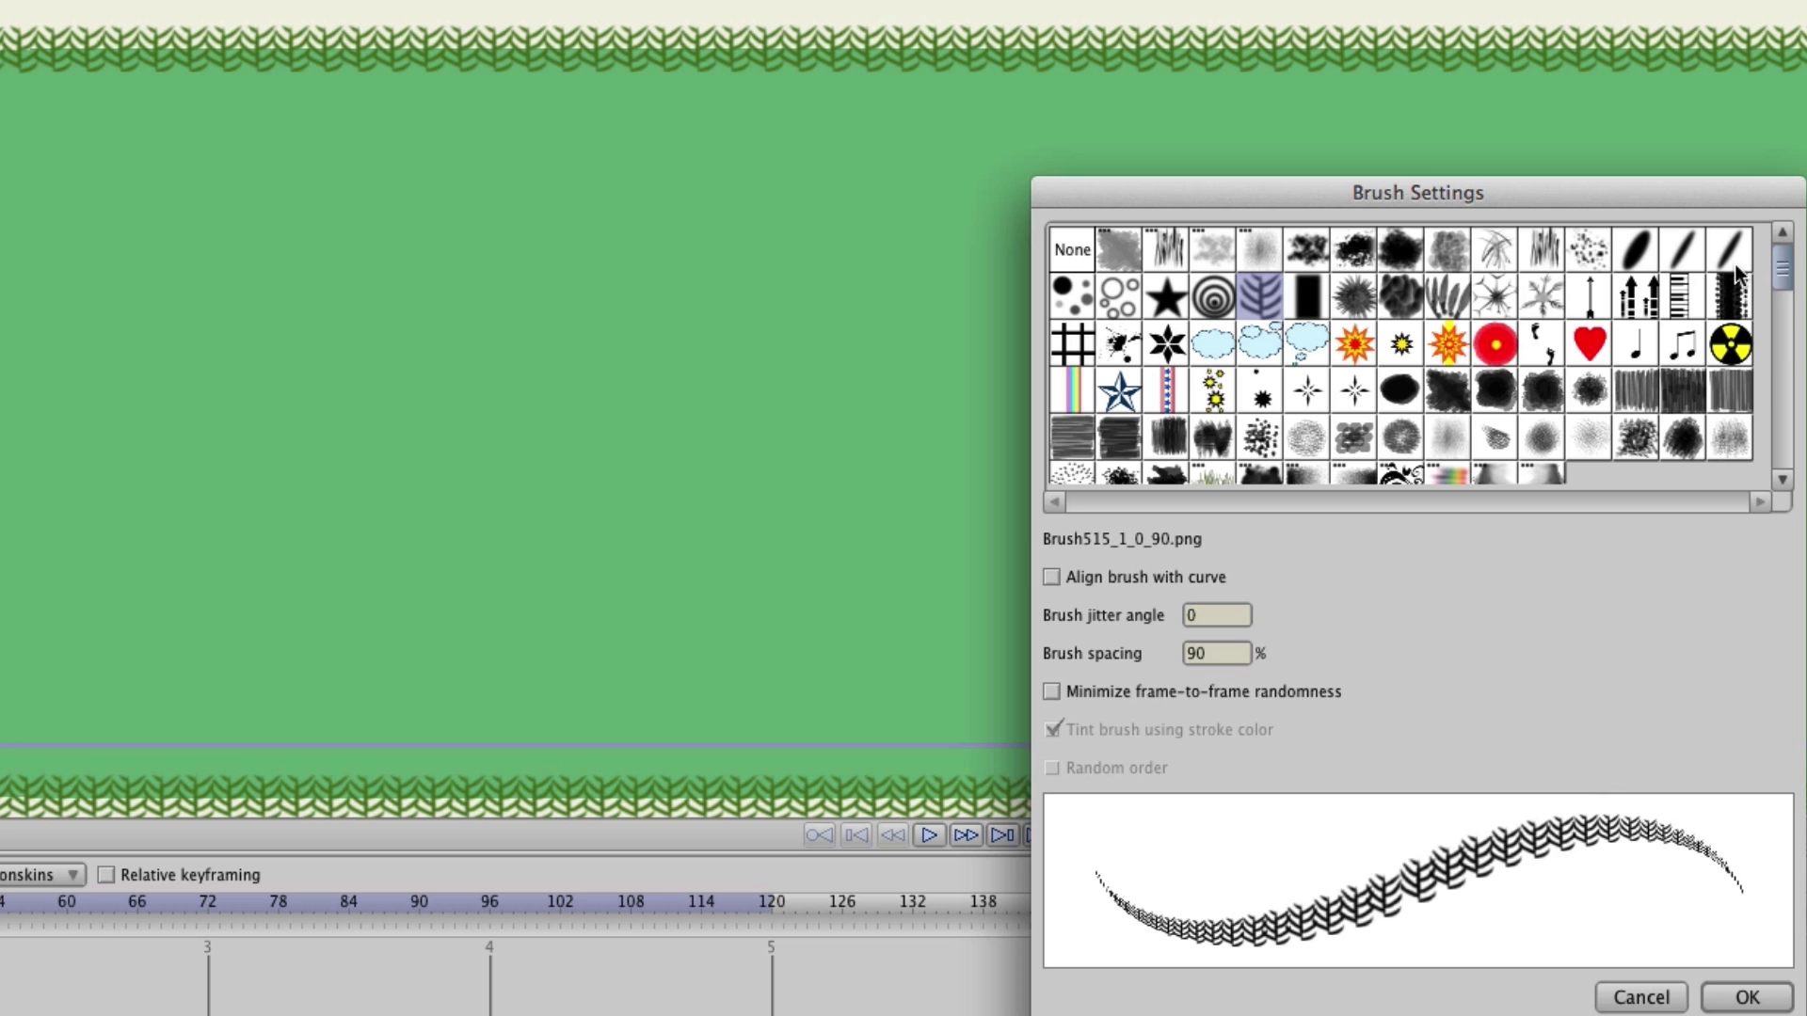
pyautogui.click(1101, 578)
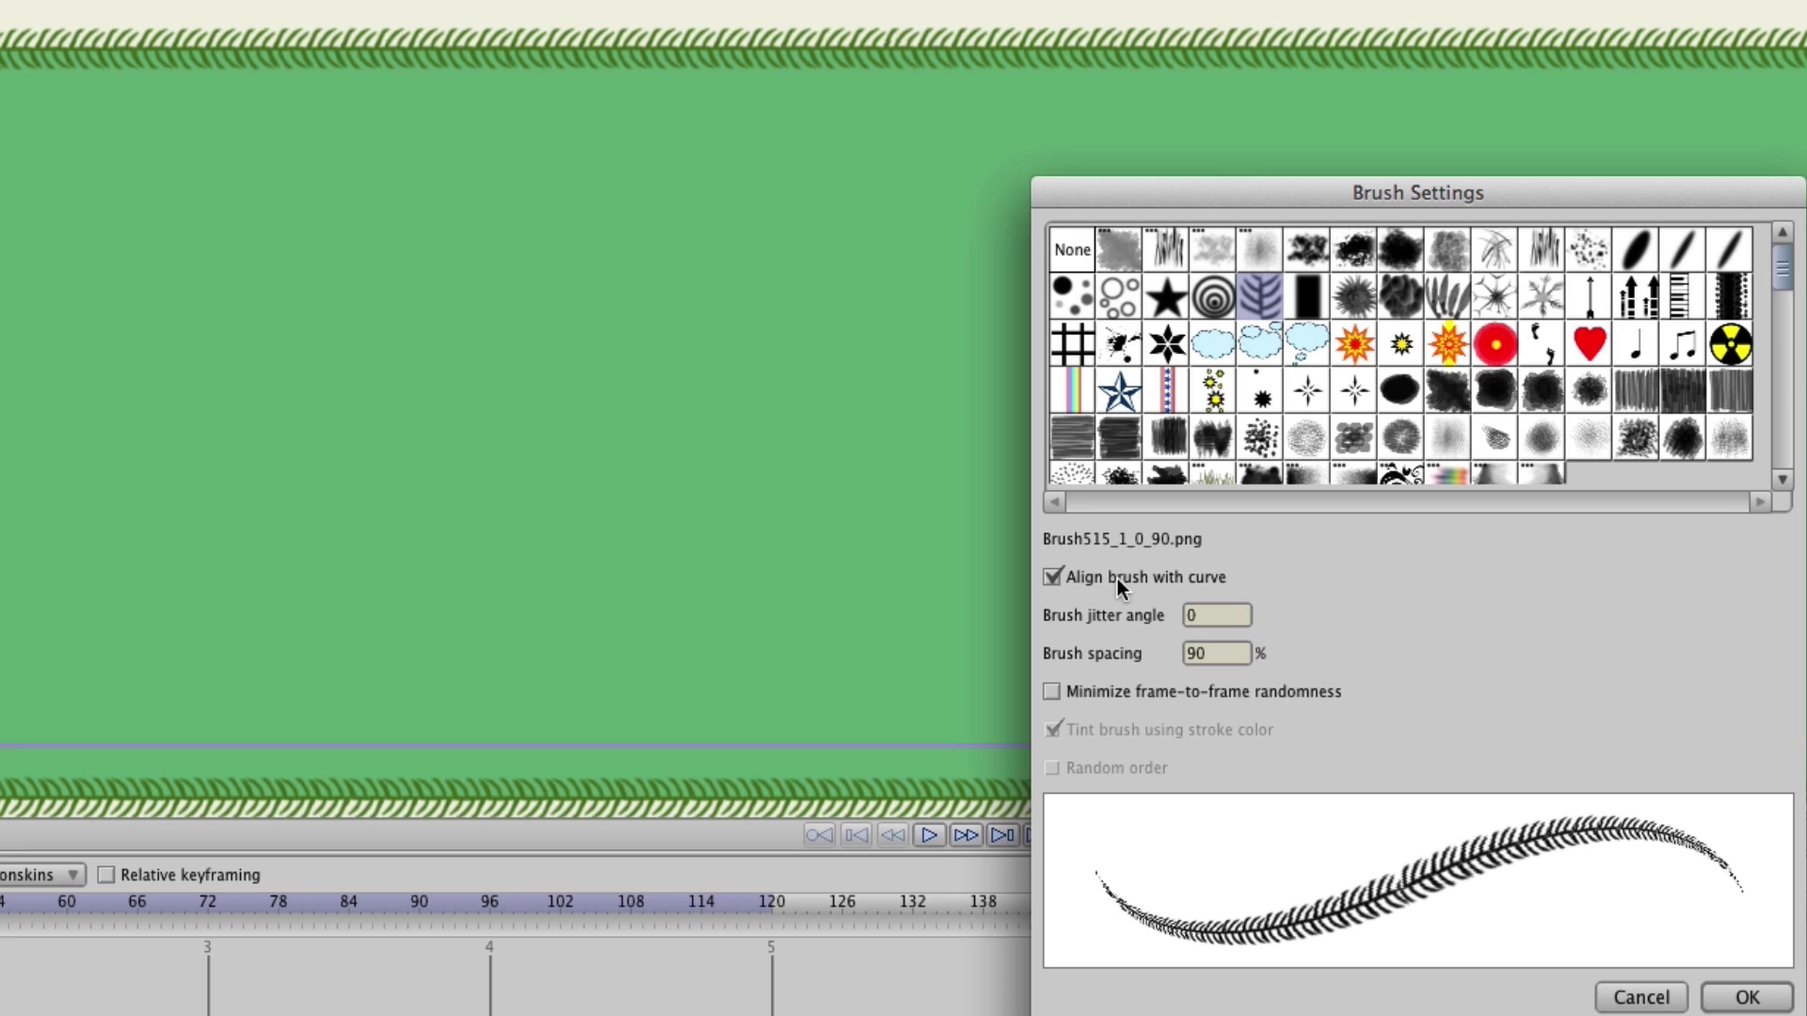
# Step: Set brush spacing to 7.0005% and tick Minimize frame-to-frame randomness
pyautogui.doubleClick(1229, 655)
pyautogui.write('2.9988')
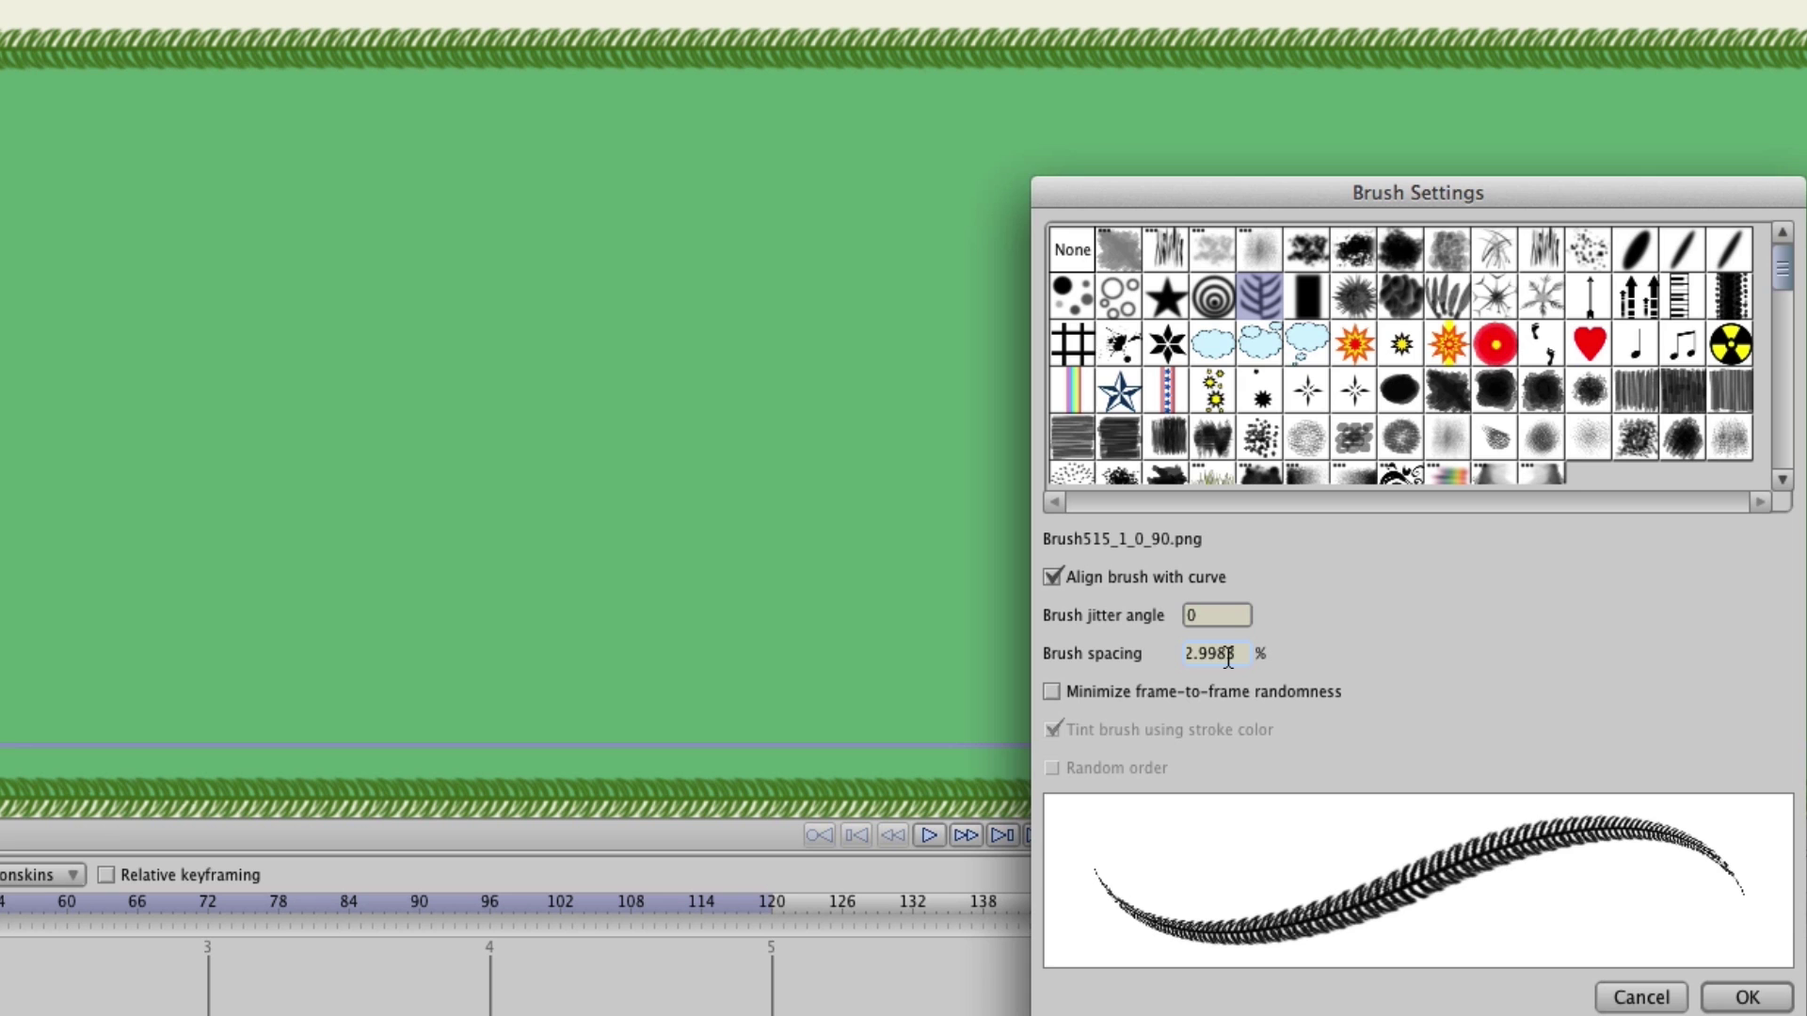
pyautogui.press('BackSpace')
pyautogui.press('BackSpace')
pyautogui.press('BackSpace')
pyautogui.press('BackSpace')
pyautogui.press('BackSpace')
pyautogui.press('BackSpace')
pyautogui.write('0.4987')
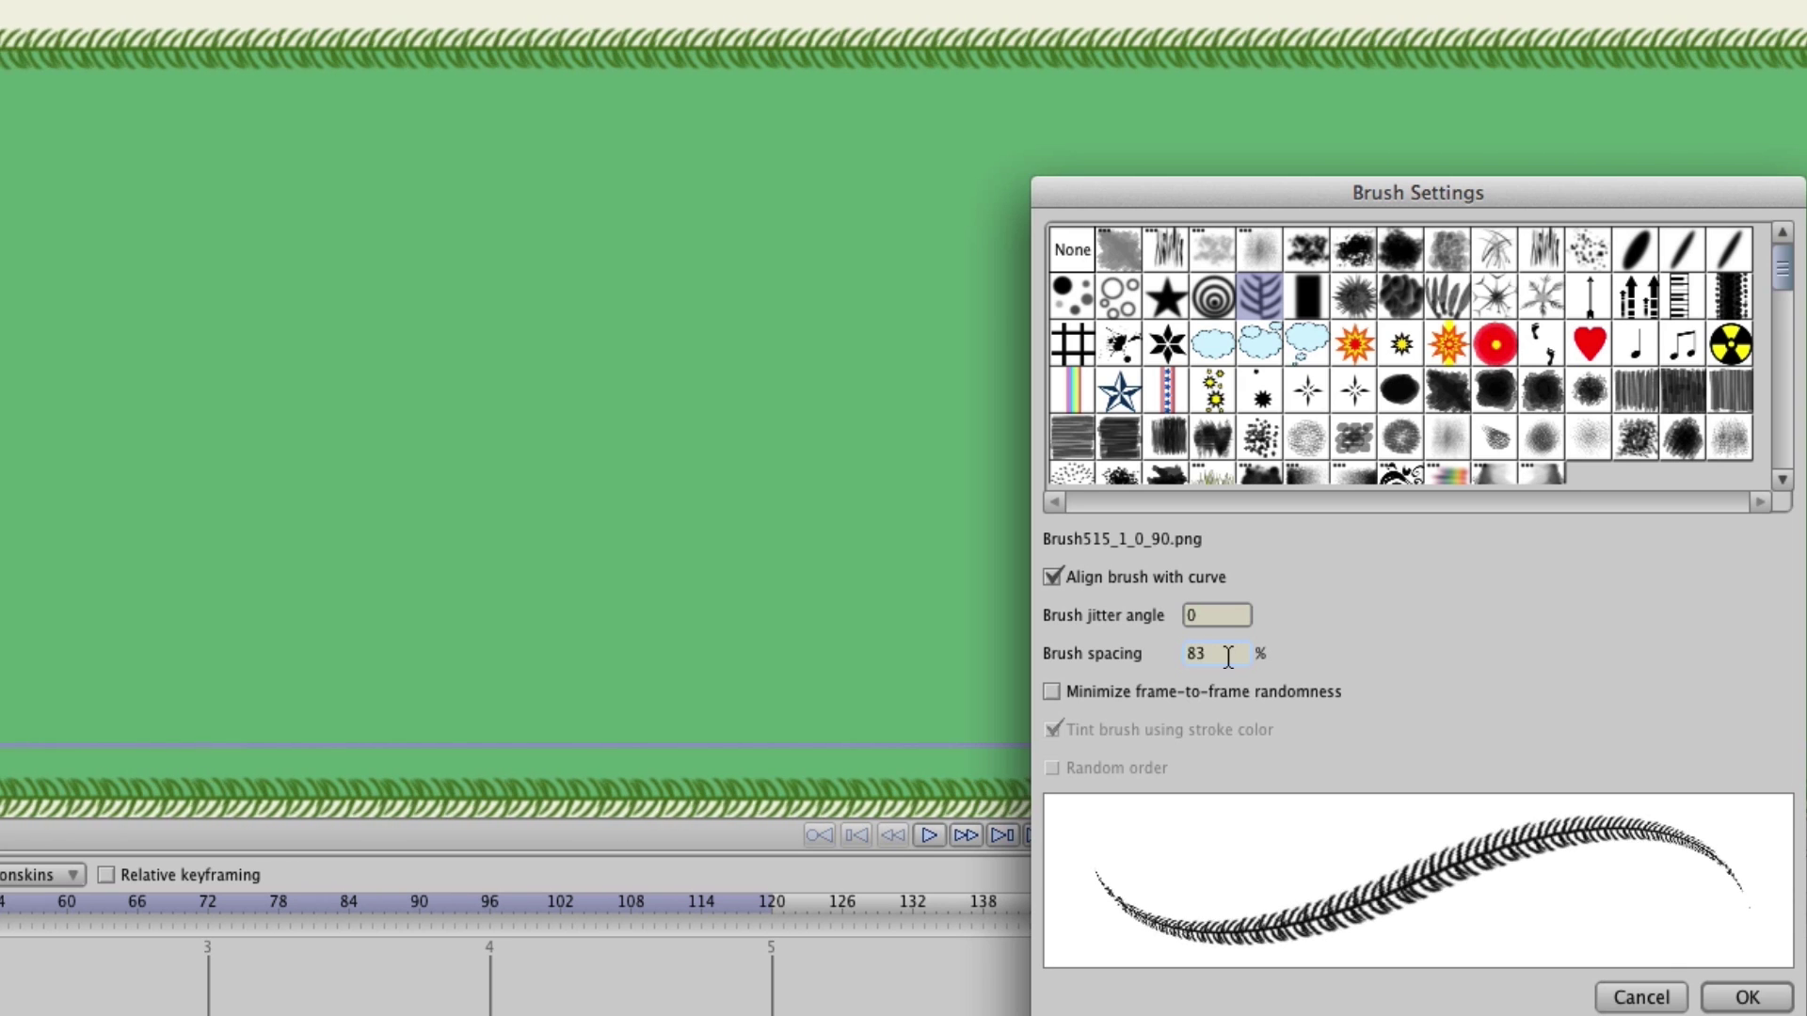
pyautogui.press('BackSpace')
pyautogui.press('BackSpace')
pyautogui.press('BackSpace')
pyautogui.press('BackSpace')
pyautogui.press('BackSpace')
pyautogui.press('BackSpace')
pyautogui.write('40')
pyautogui.scroll(5, 1228, 658)
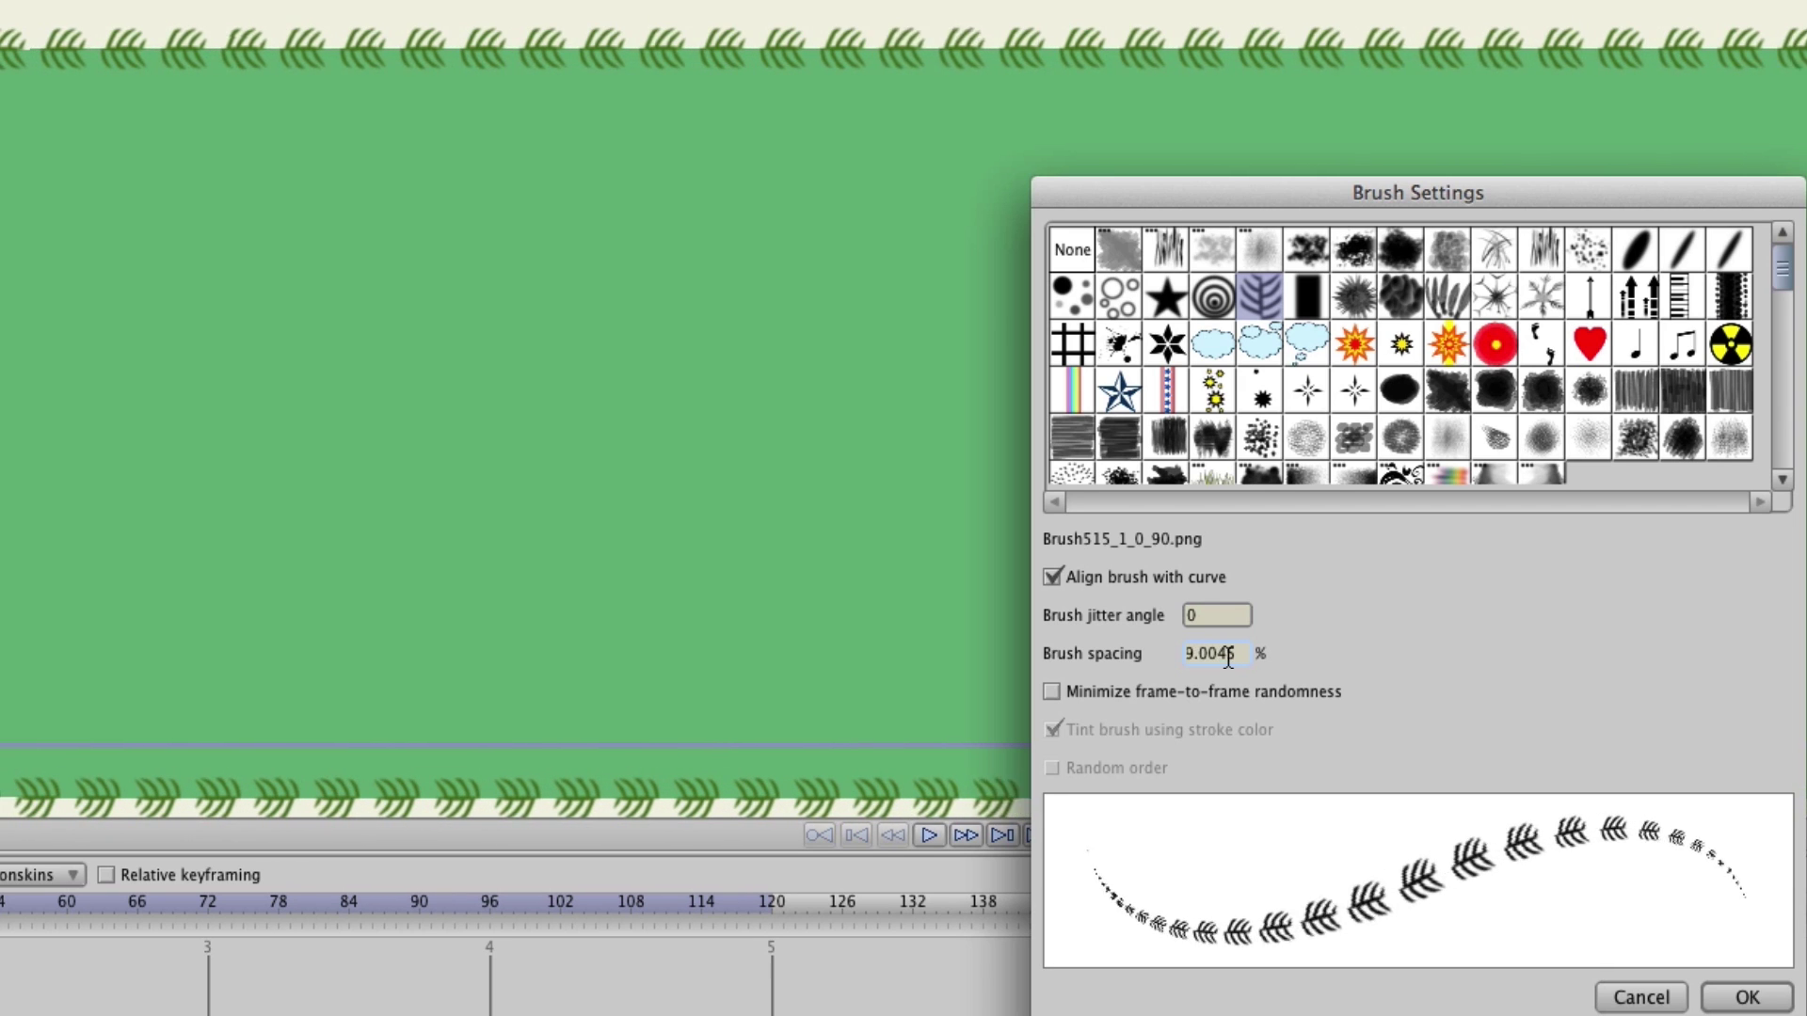
pyautogui.scroll(-2, 1228, 659)
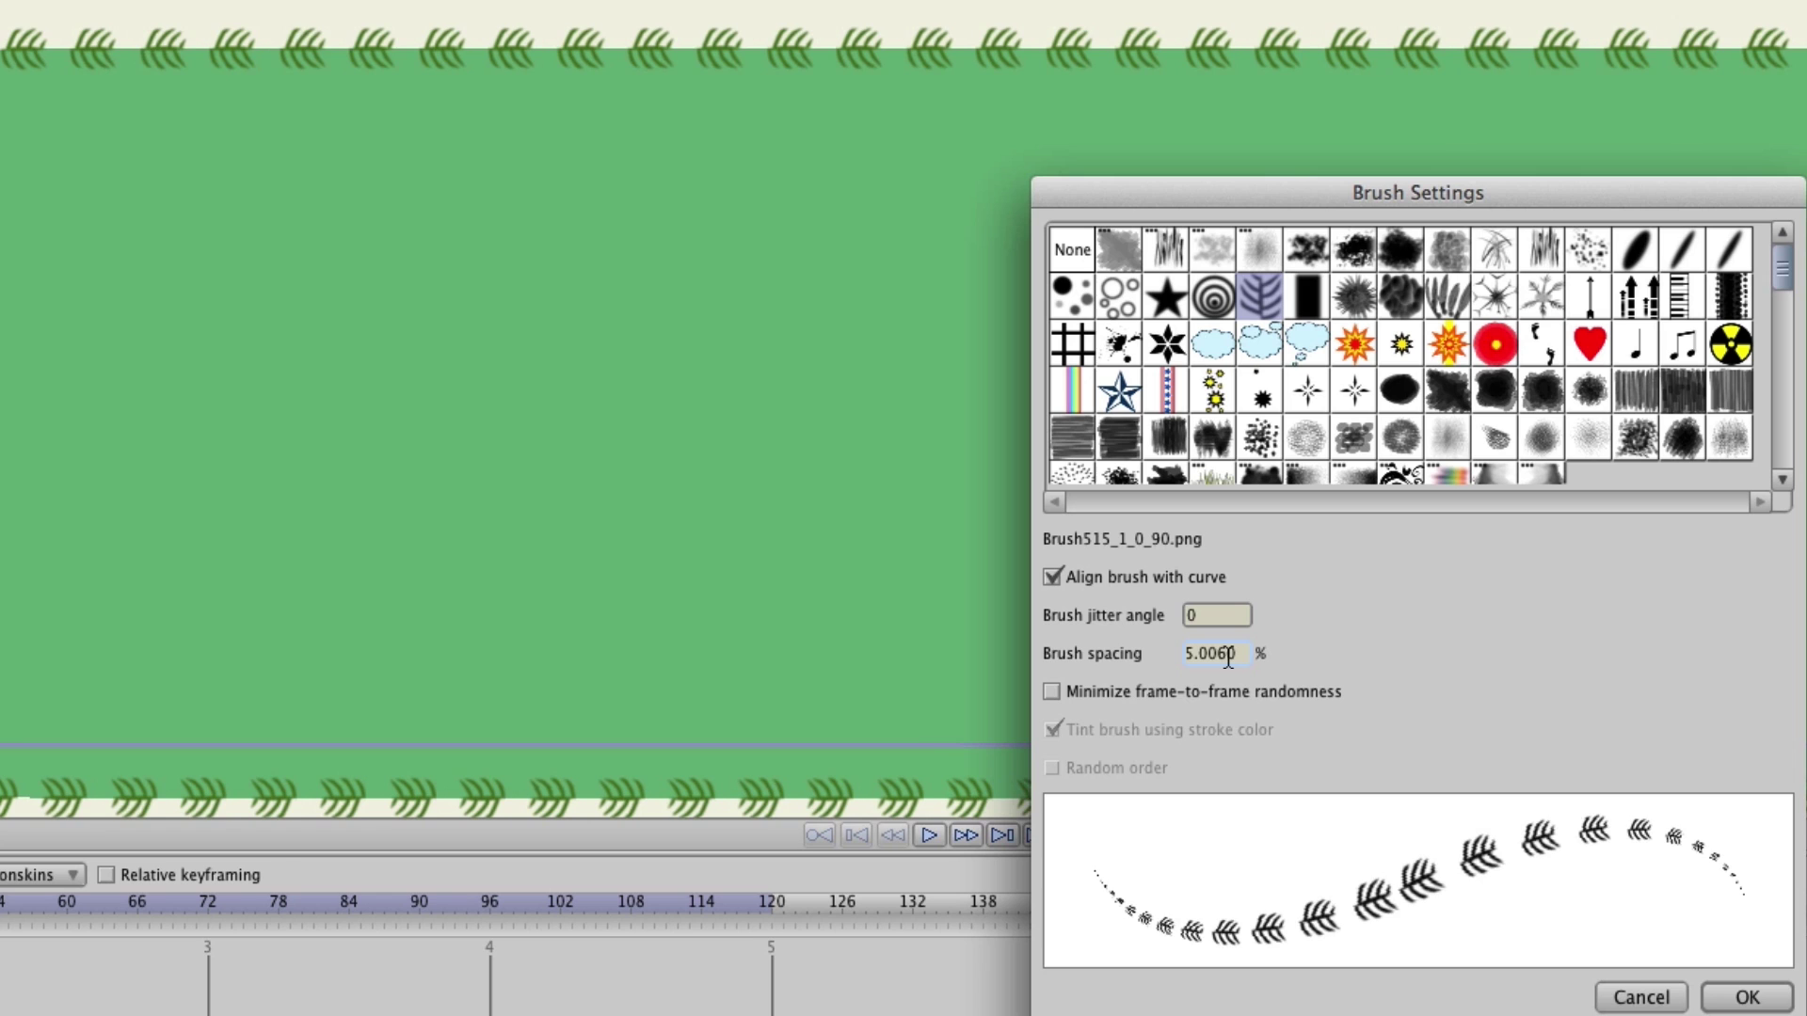
pyautogui.scroll(3, 1229, 659)
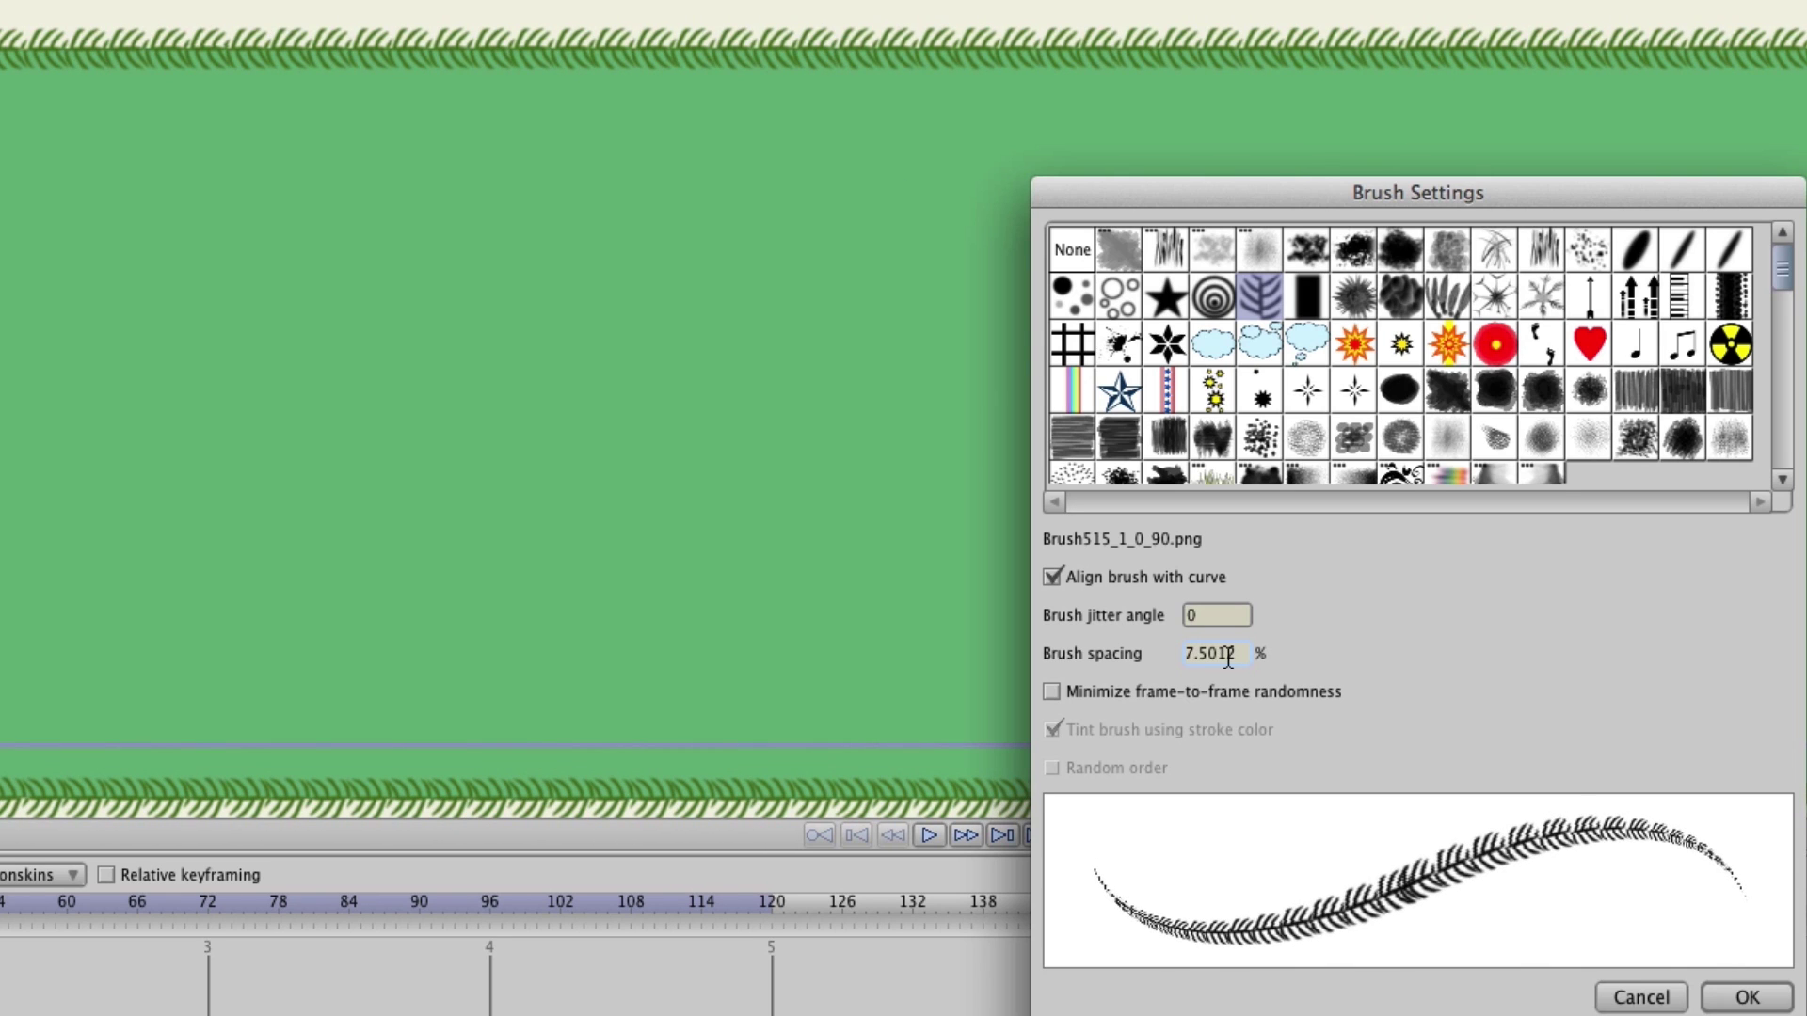
pyautogui.scroll(-1, 1228, 659)
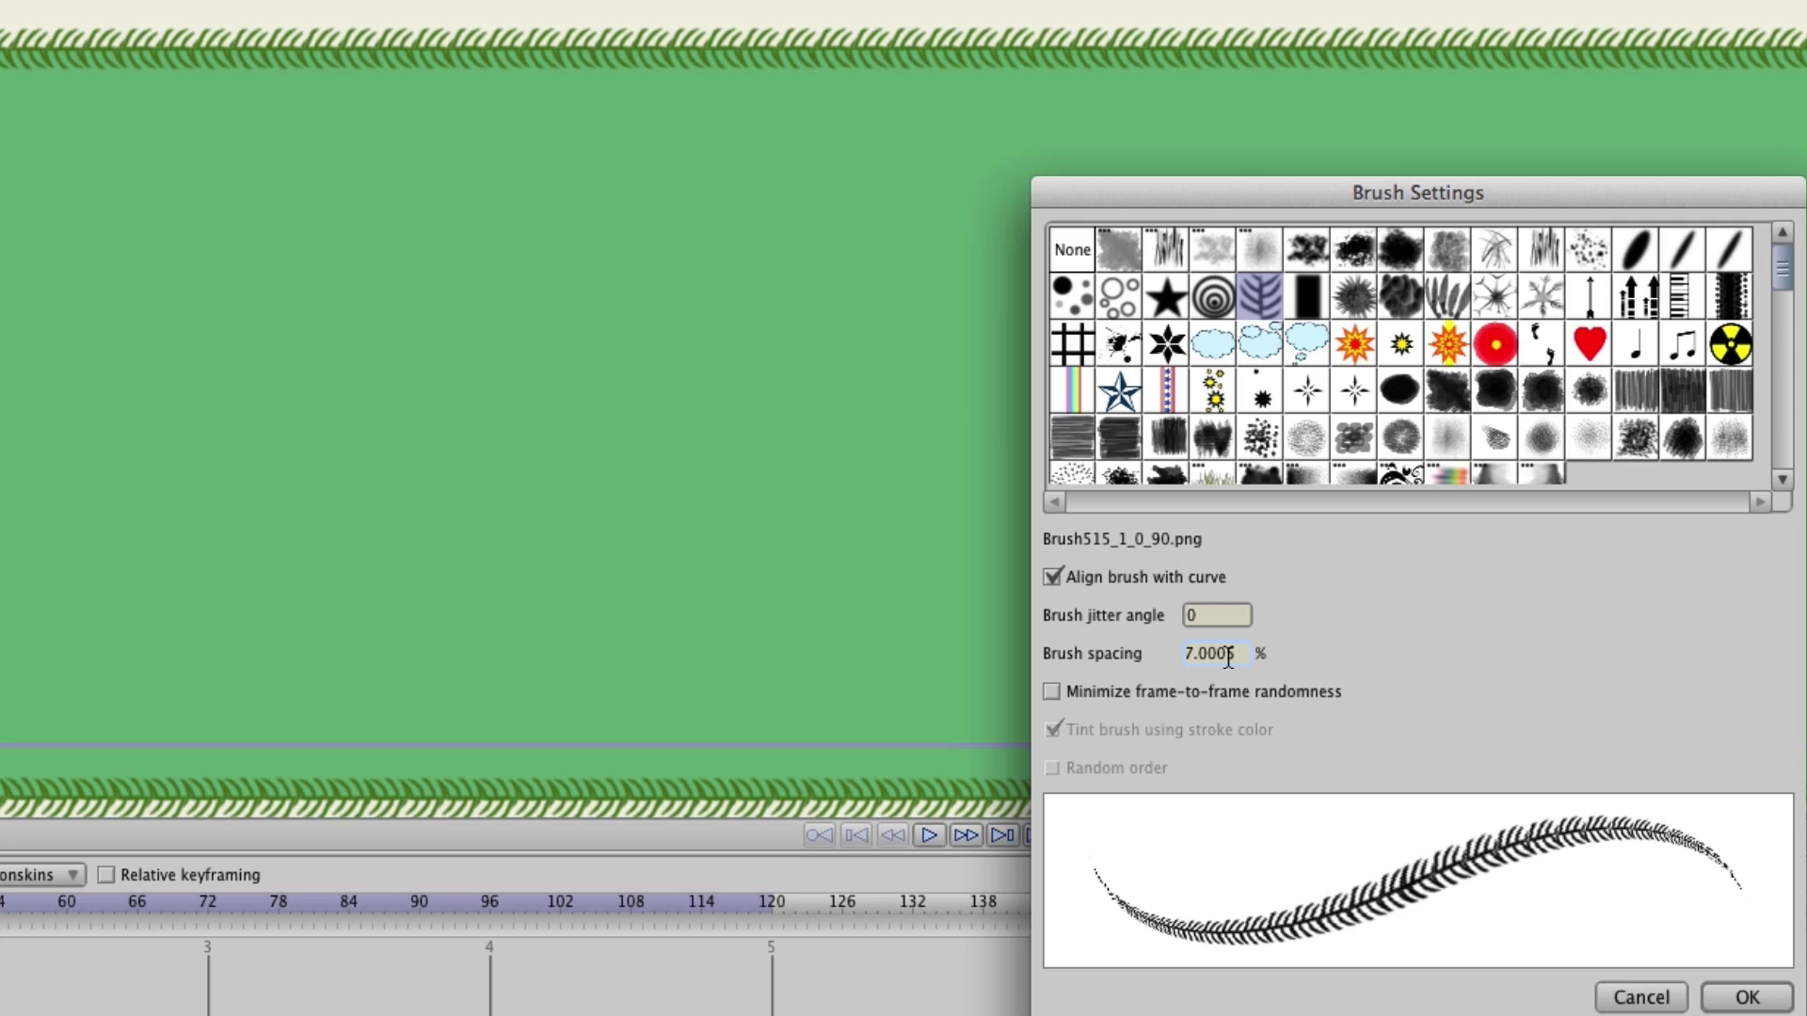
pyautogui.click(1111, 692)
# Step: Close Brush Settings, deselect the grass shape, and add two points on its top edge
pyautogui.click(1747, 997)
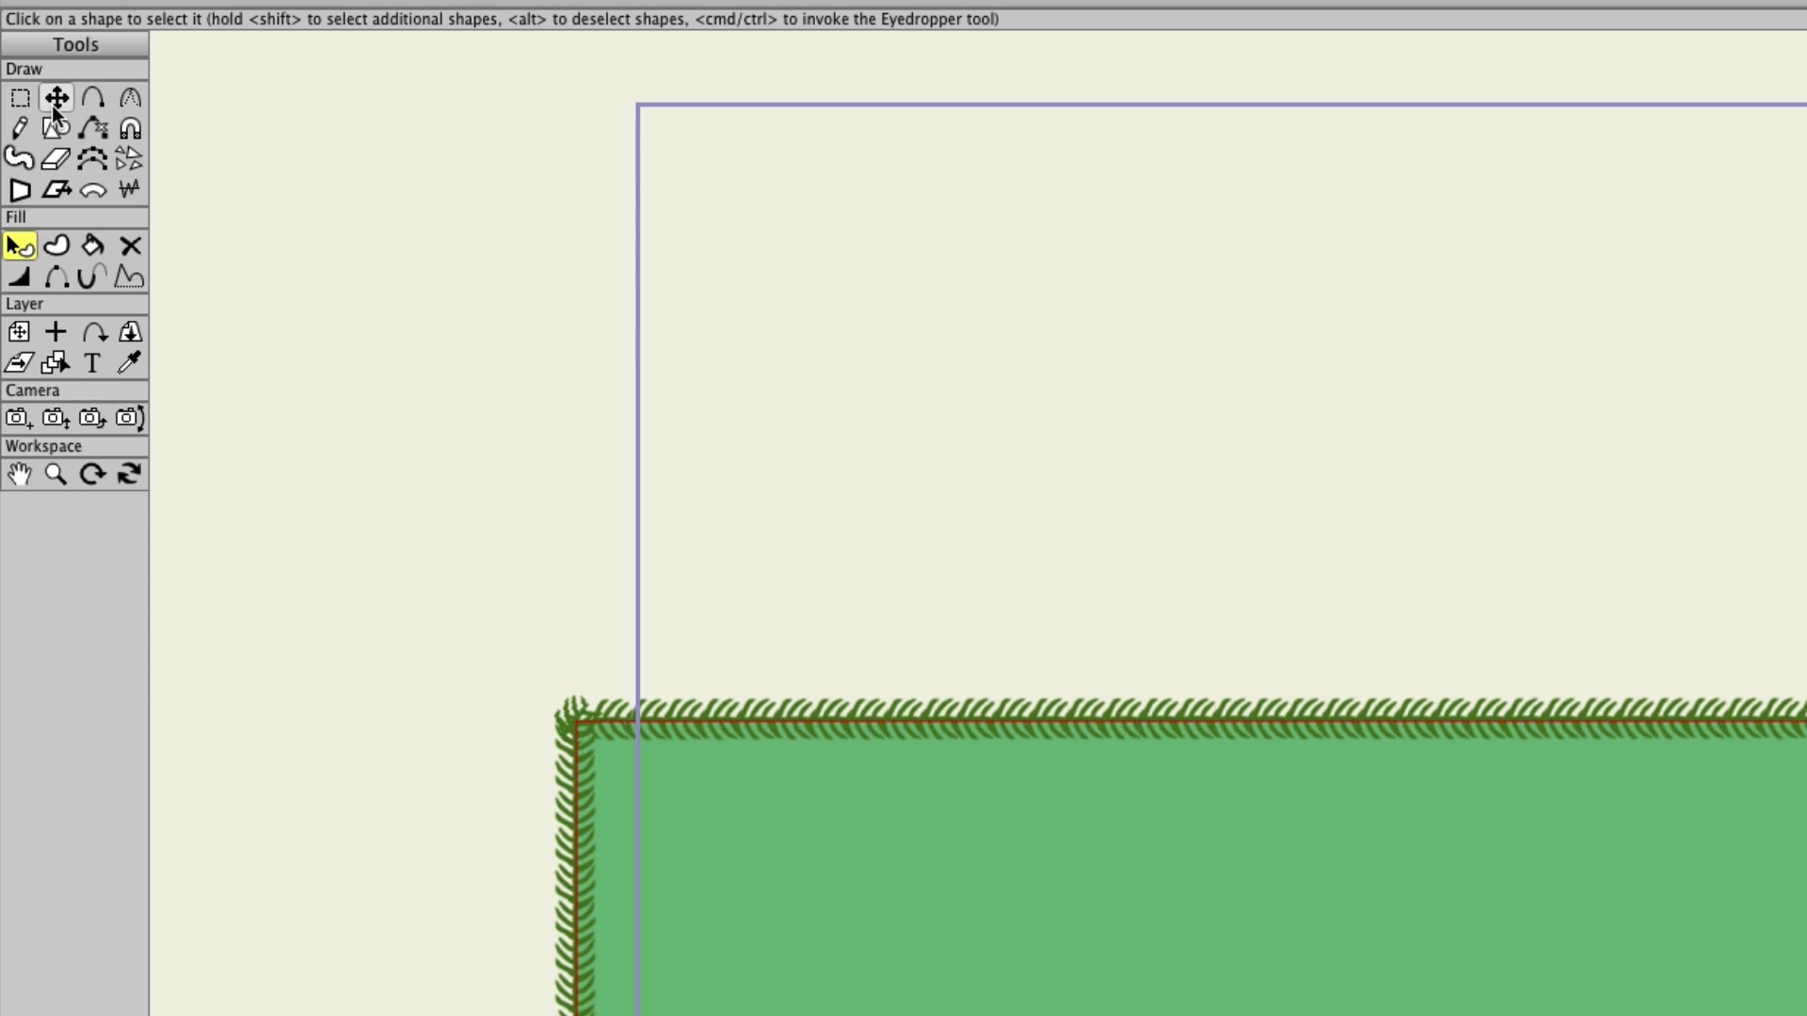
pyautogui.click(1006, 523)
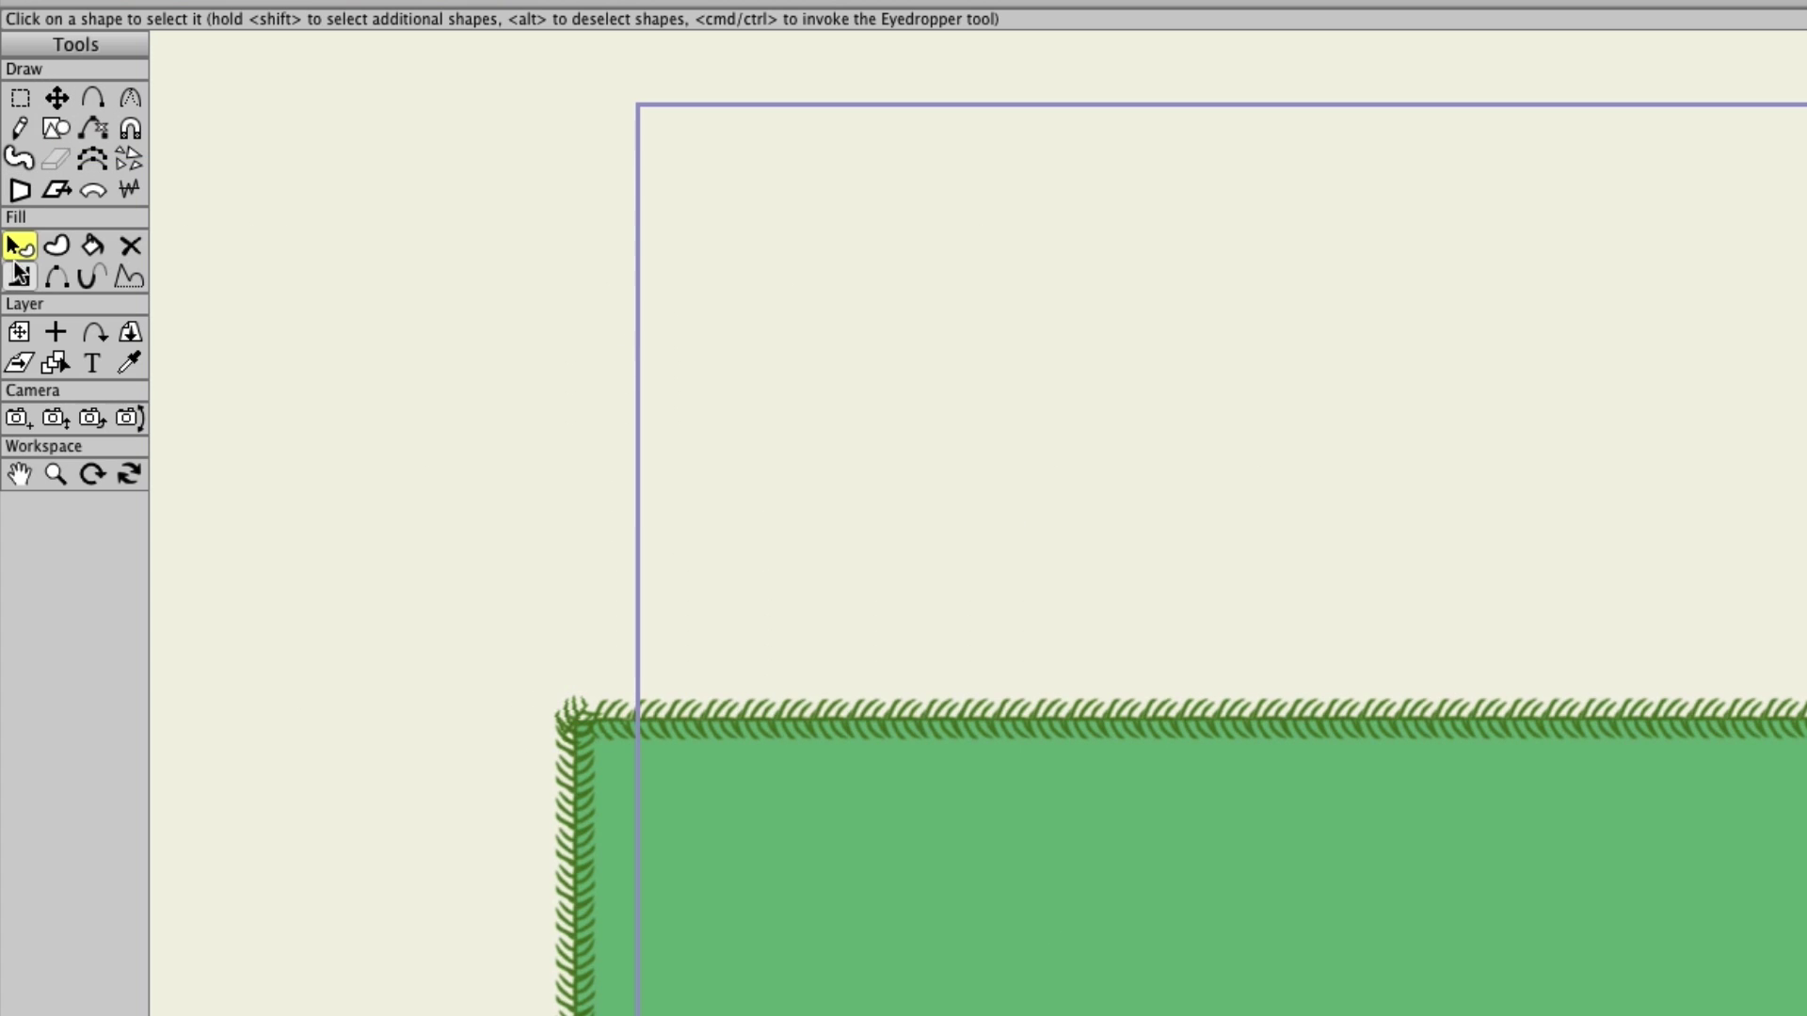
pyautogui.click(92, 98)
pyautogui.click(1057, 718)
pyautogui.click(1613, 718)
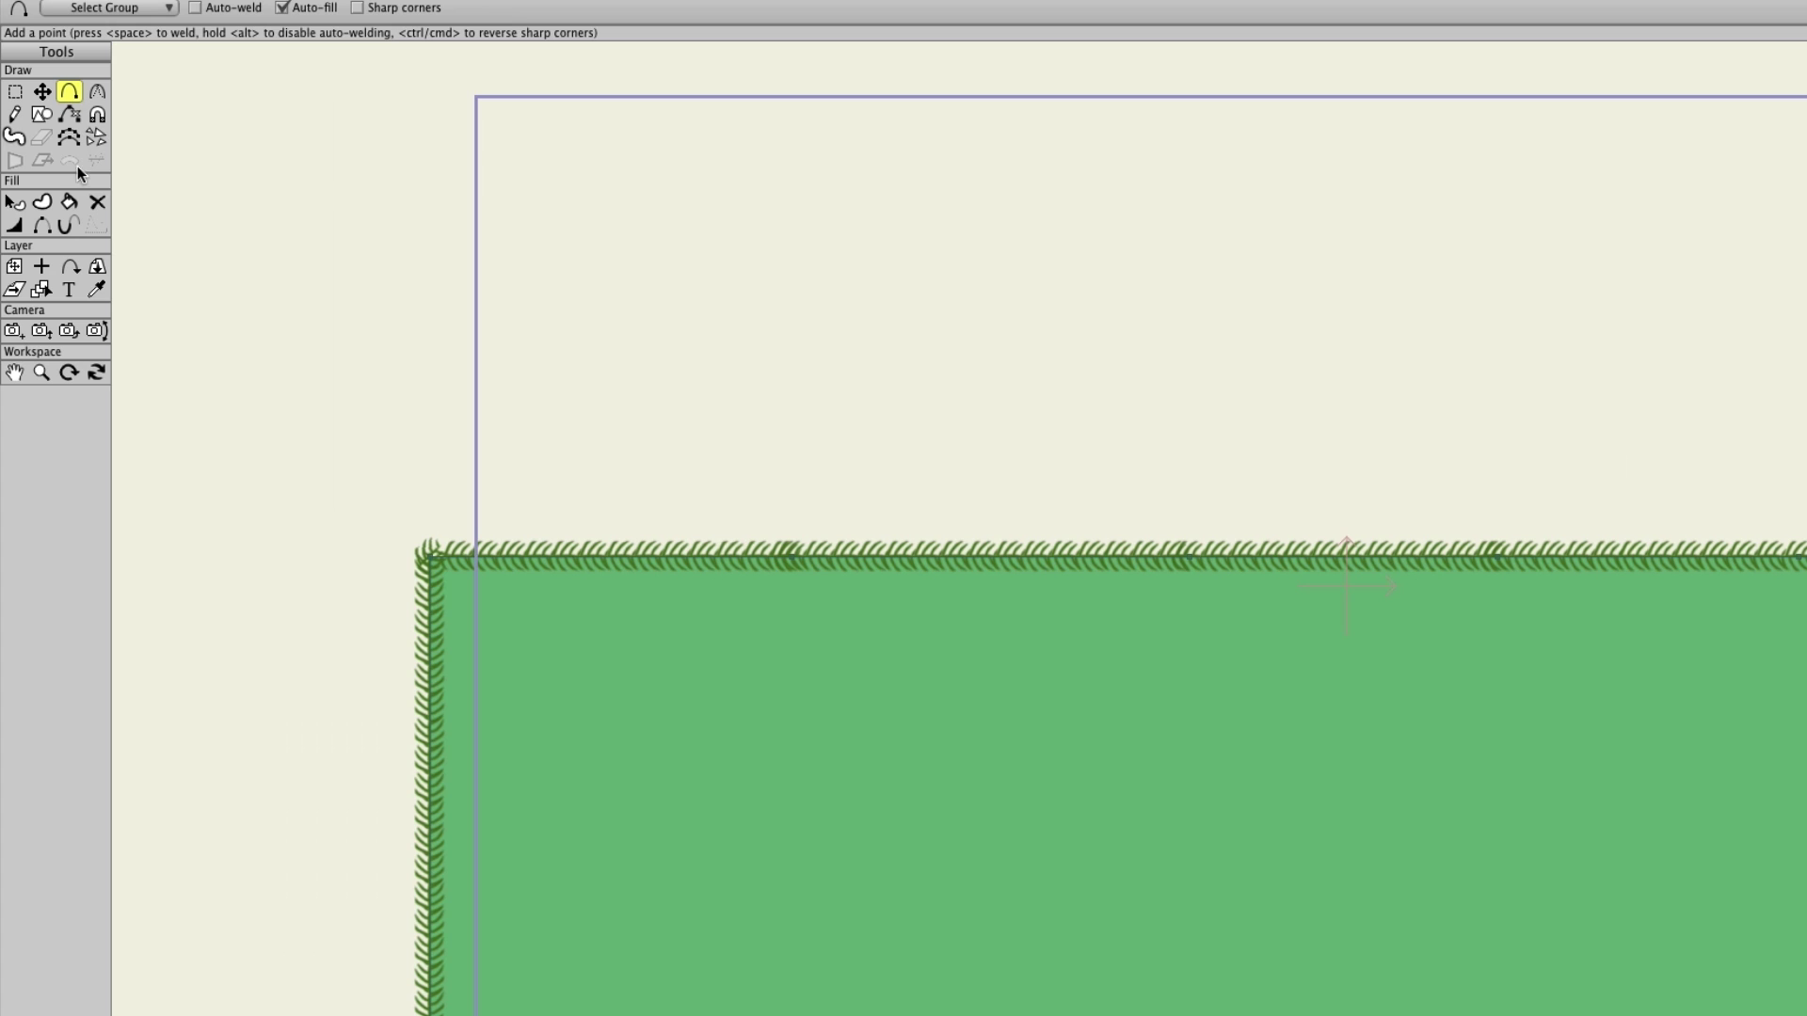
pyautogui.click(14, 225)
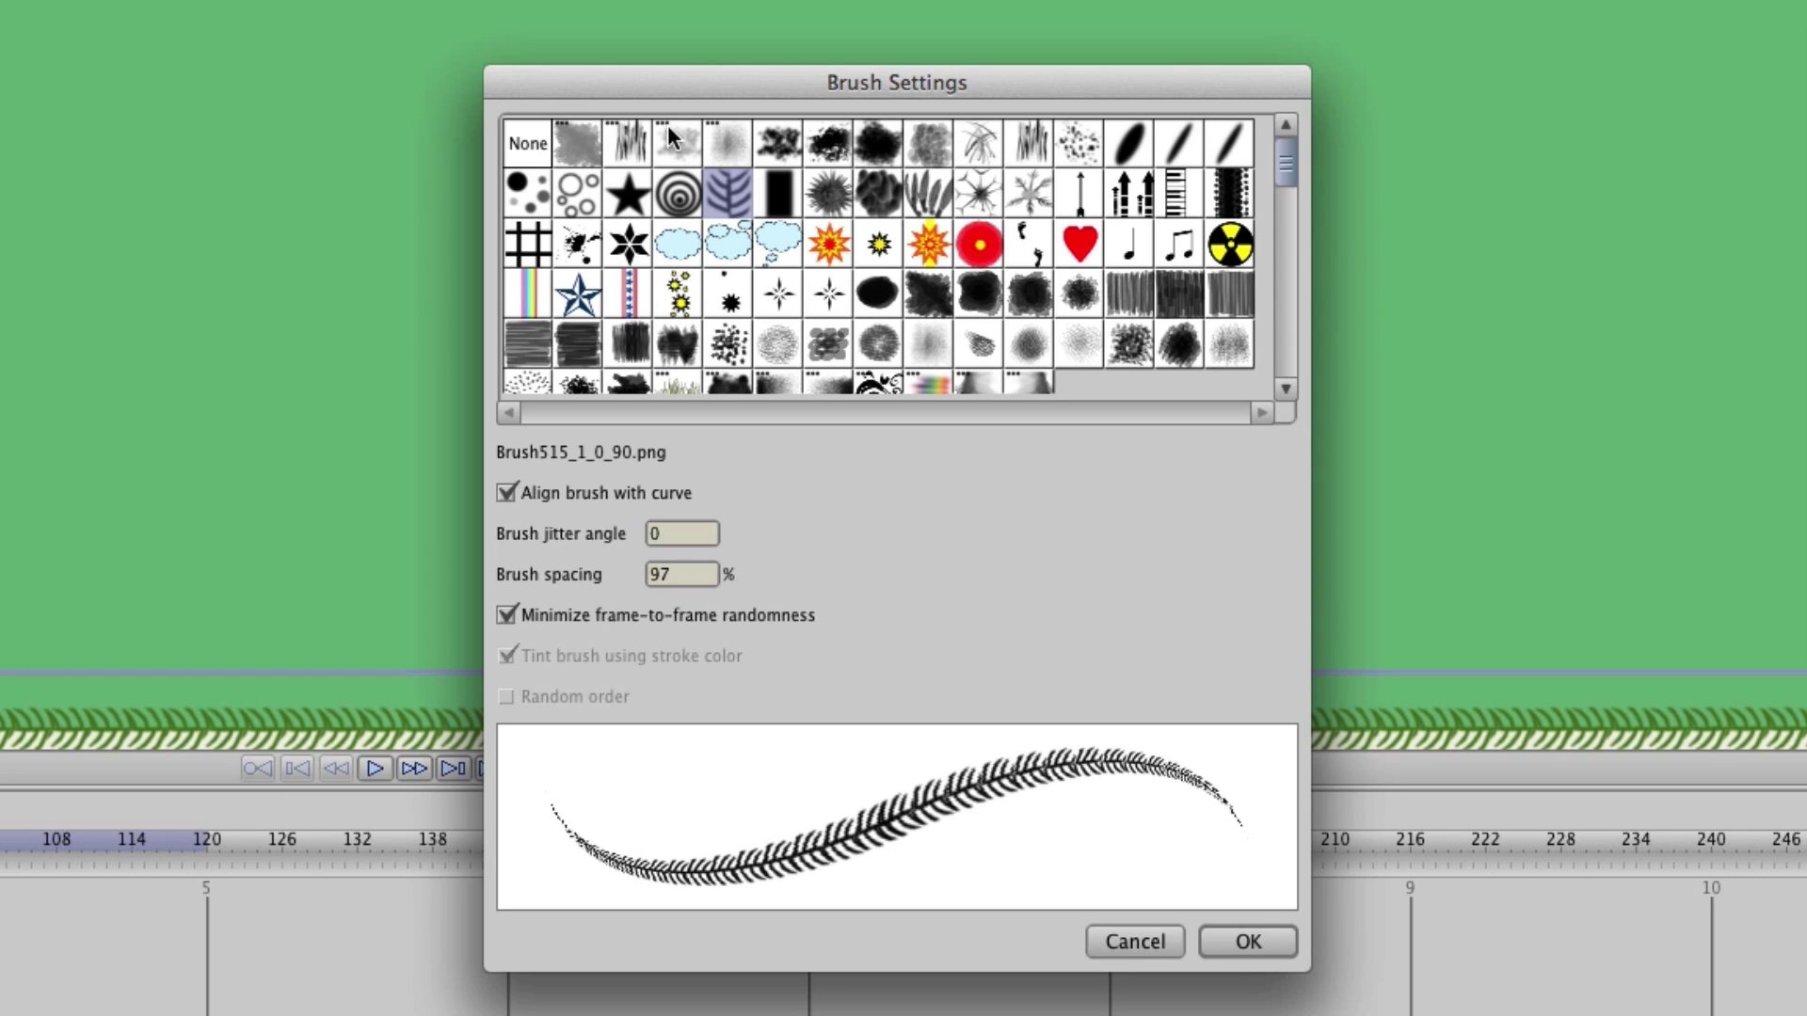
# Step: Select the Brush002 scribble brush with Random order on and confirm Brush Settings
pyautogui.click(627, 133)
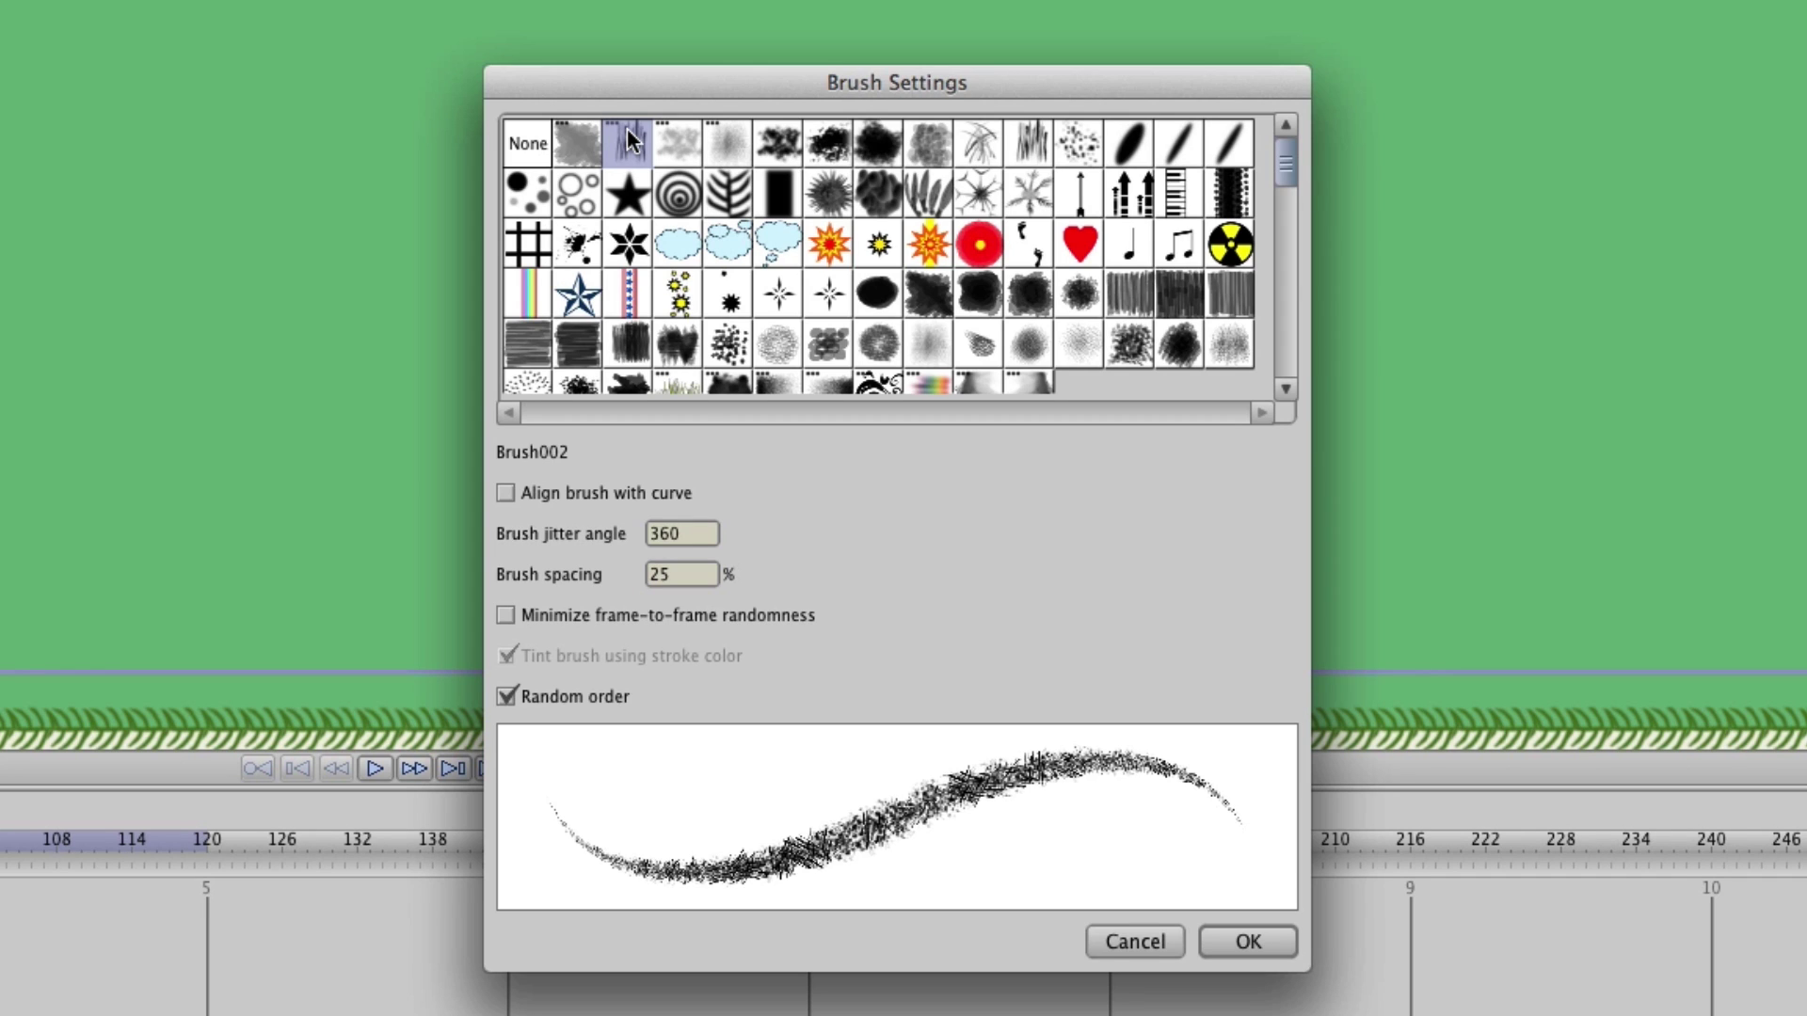
pyautogui.click(556, 697)
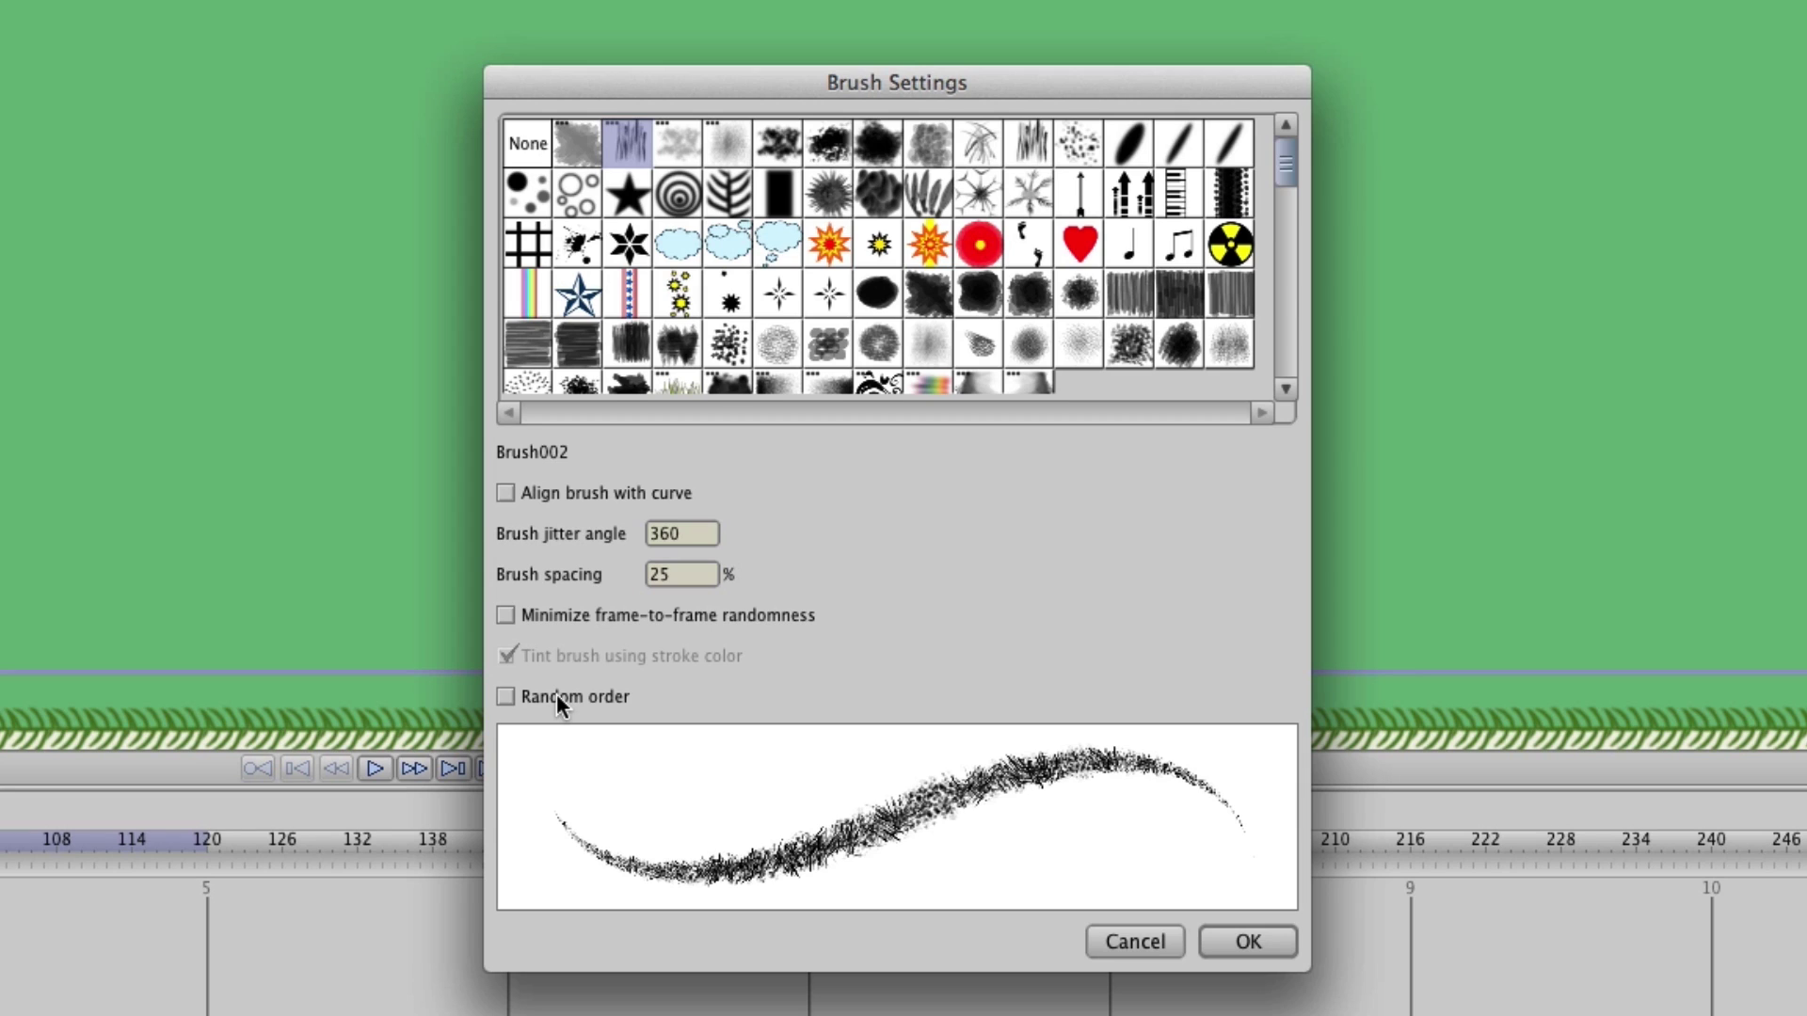
pyautogui.click(556, 697)
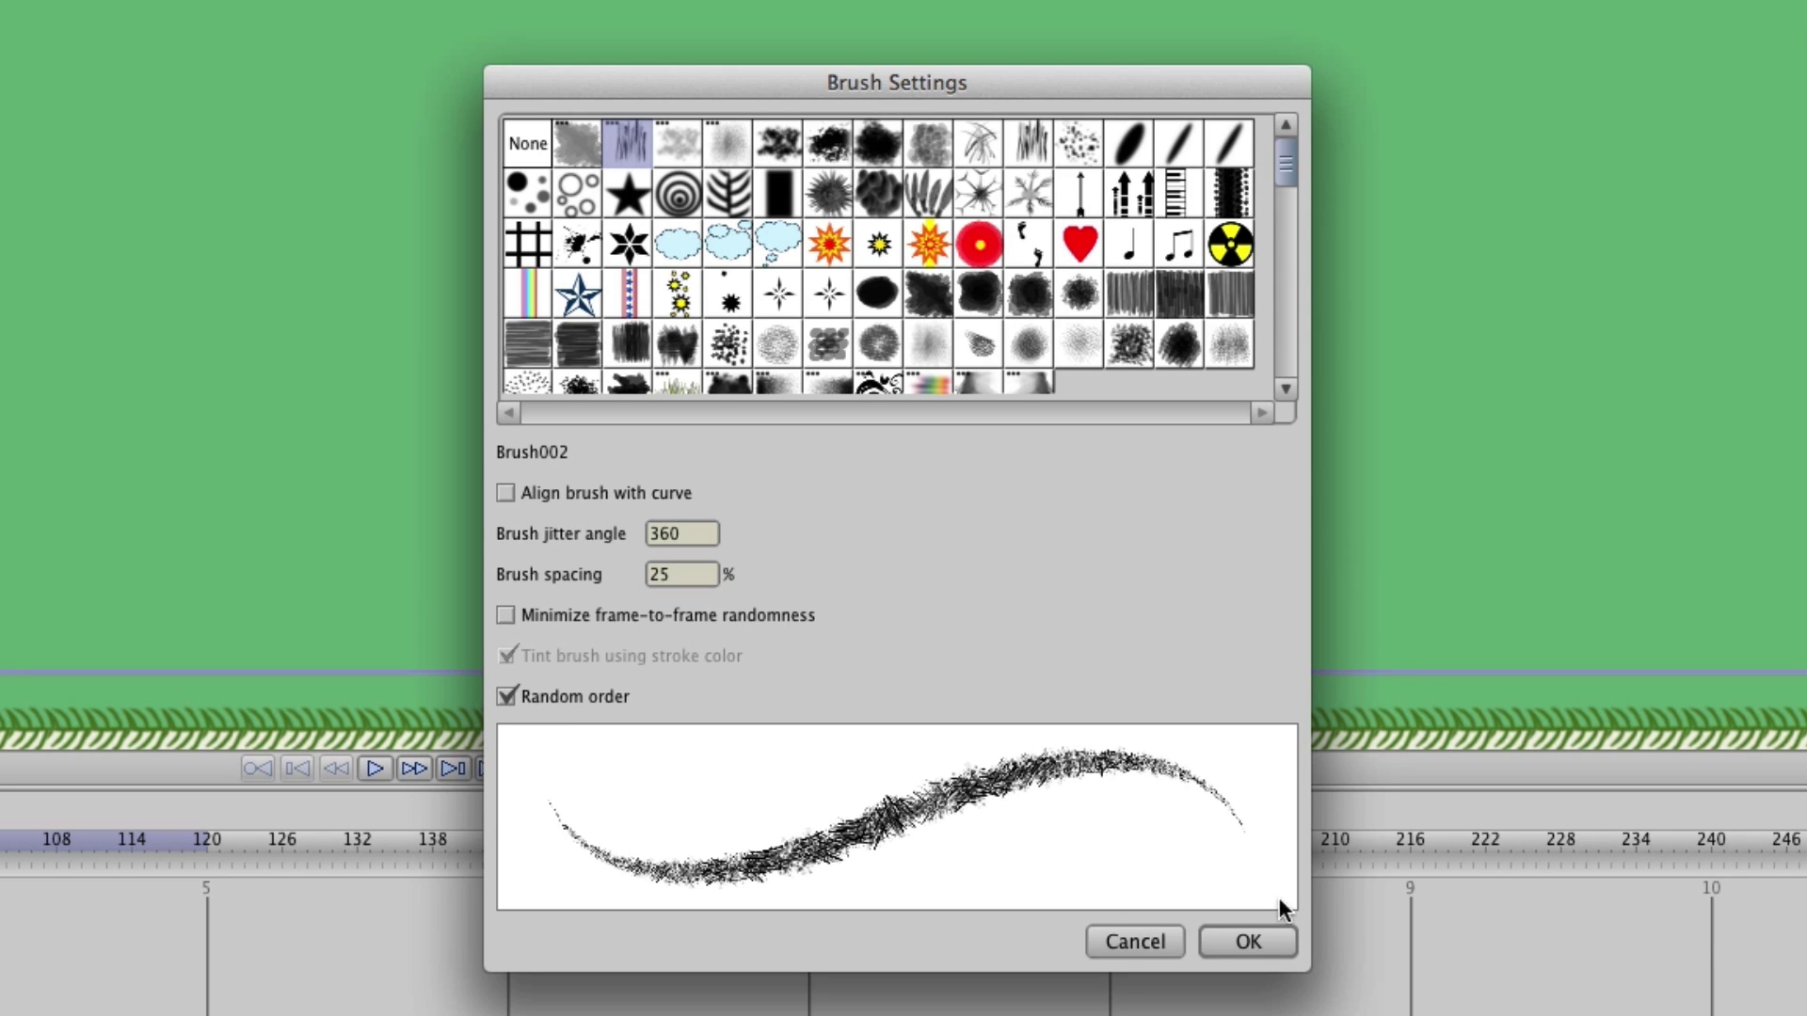
pyautogui.click(1248, 943)
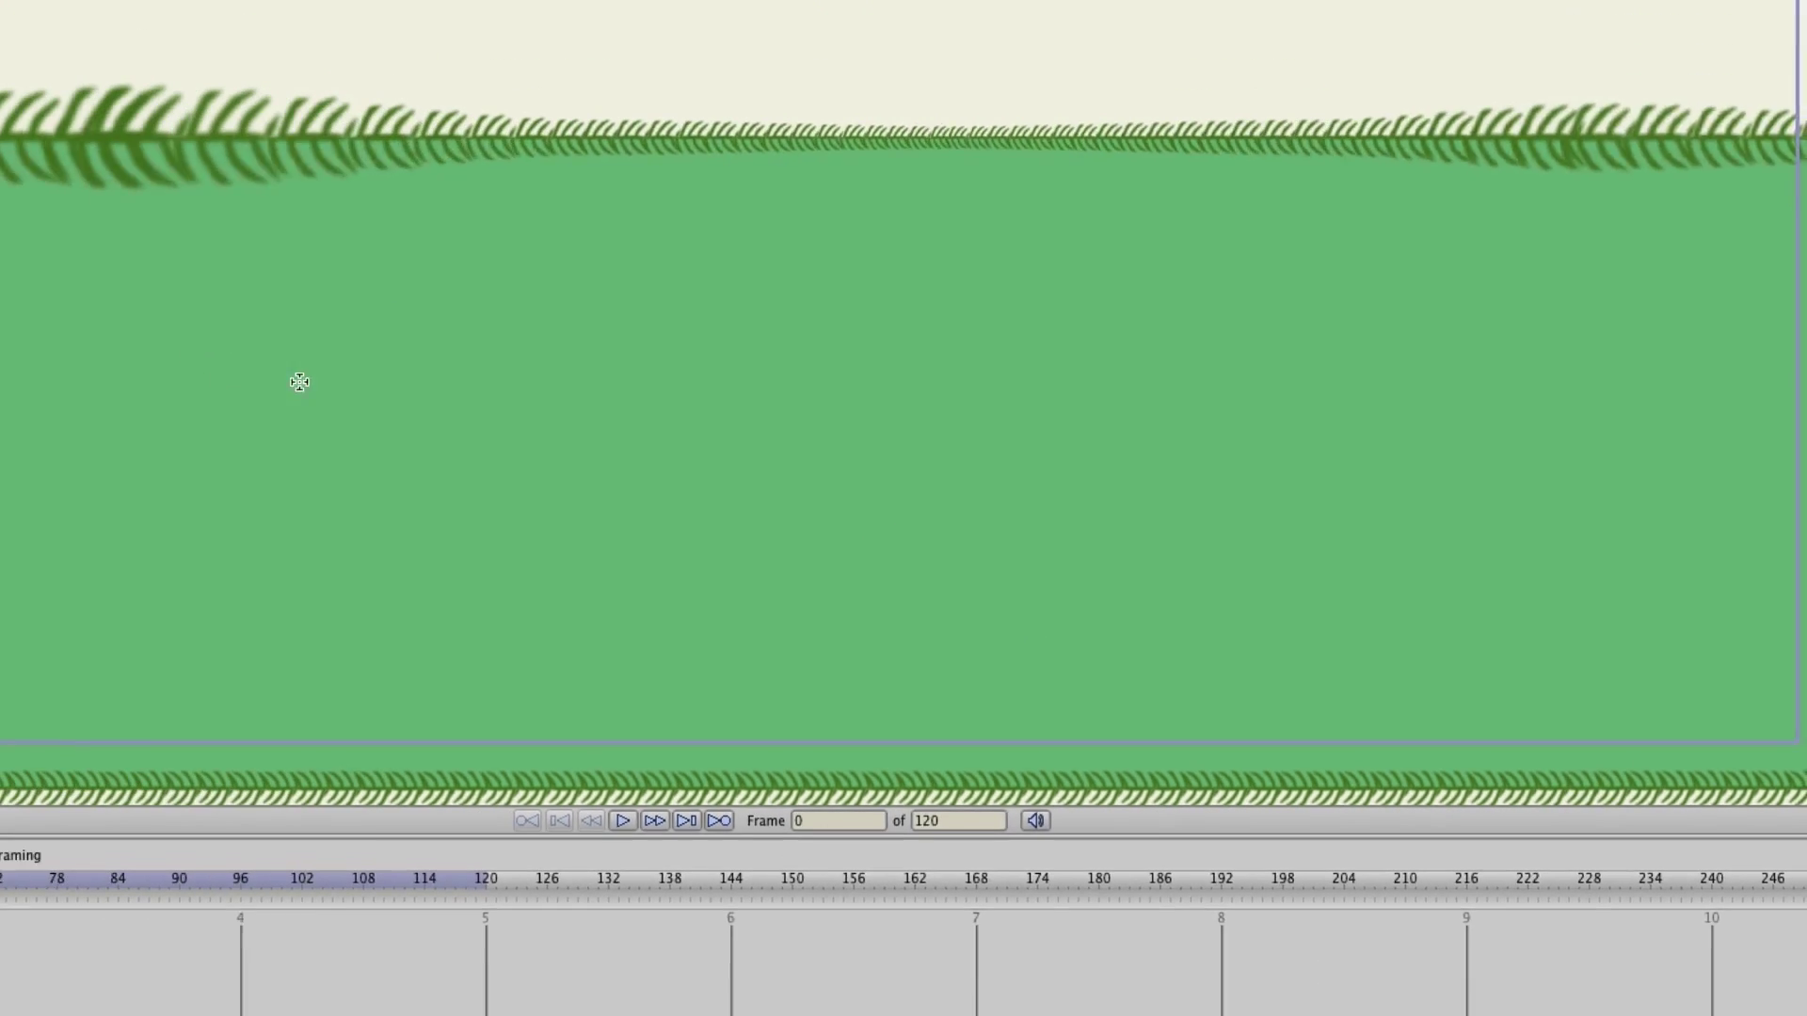
# Step: Paint five Brush002 grass strokes across the rectangle: rising, horizontal, right edge, short left, long lower
pyautogui.moveTo(325, 491); pyautogui.dragTo(1390, 408)
pyautogui.moveTo(795, 595); pyautogui.dragTo(1737, 590)
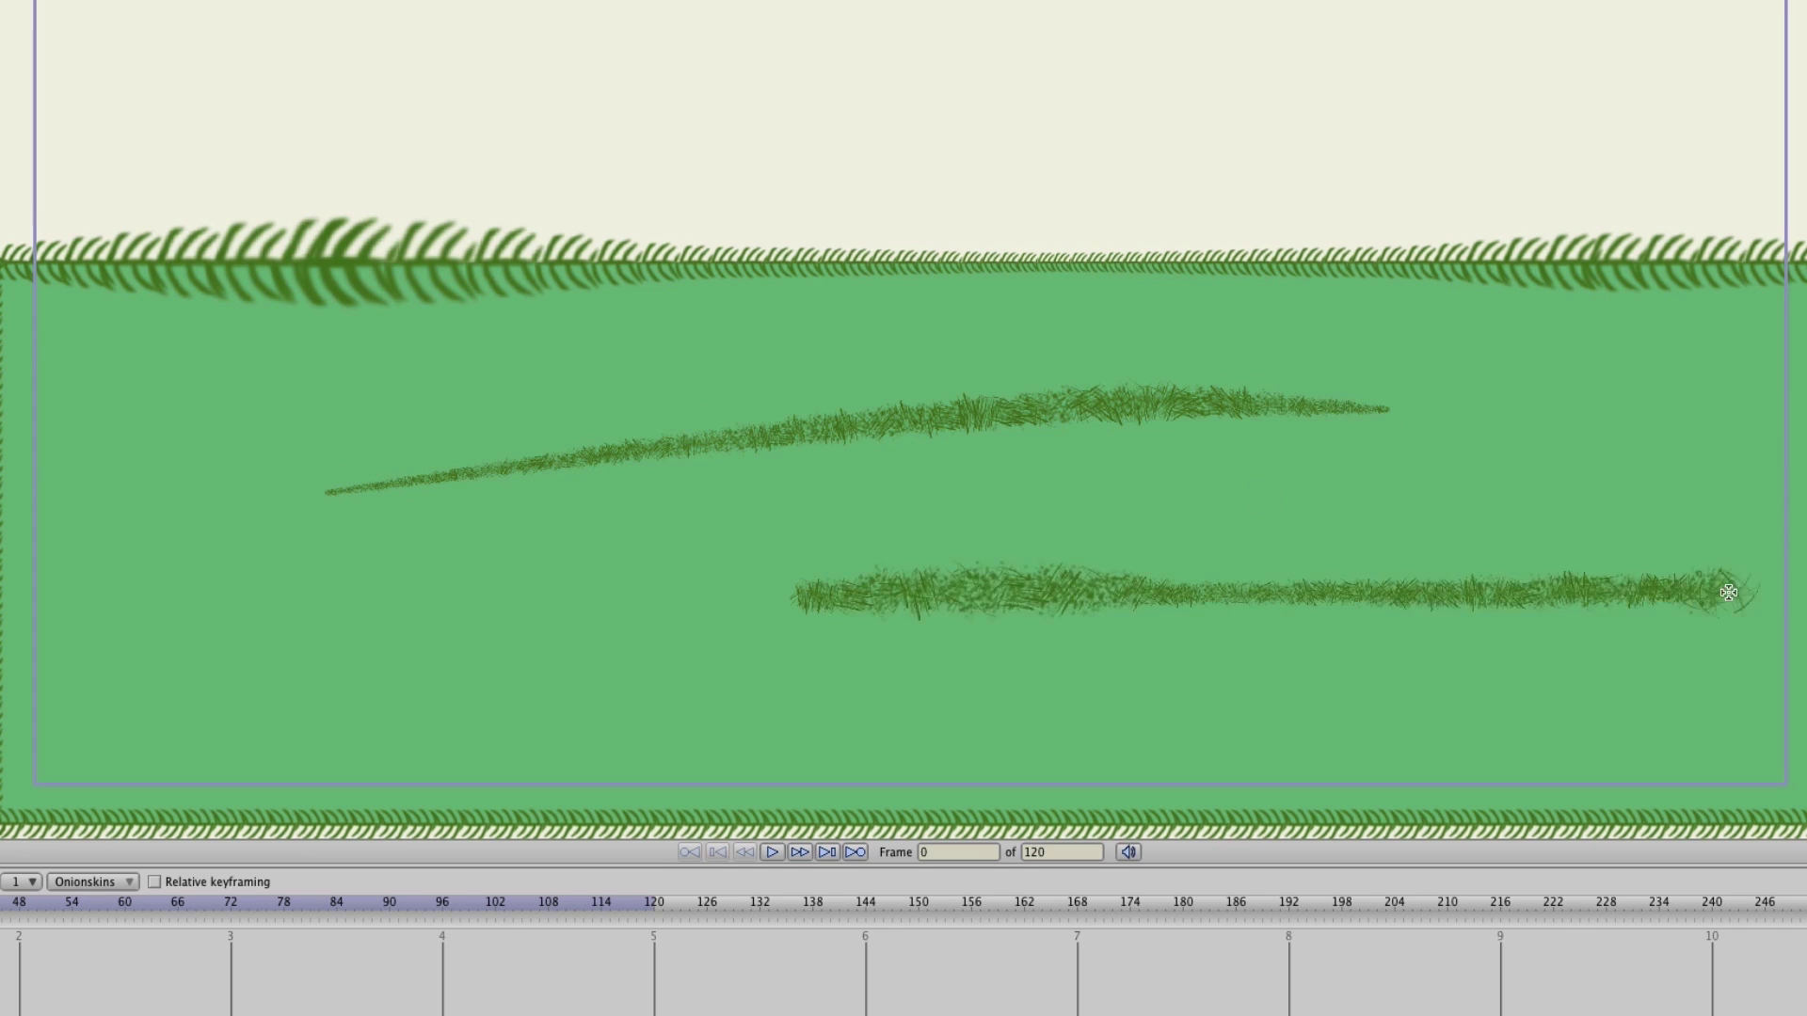
pyautogui.moveTo(1294, 461); pyautogui.dragTo(1788, 439)
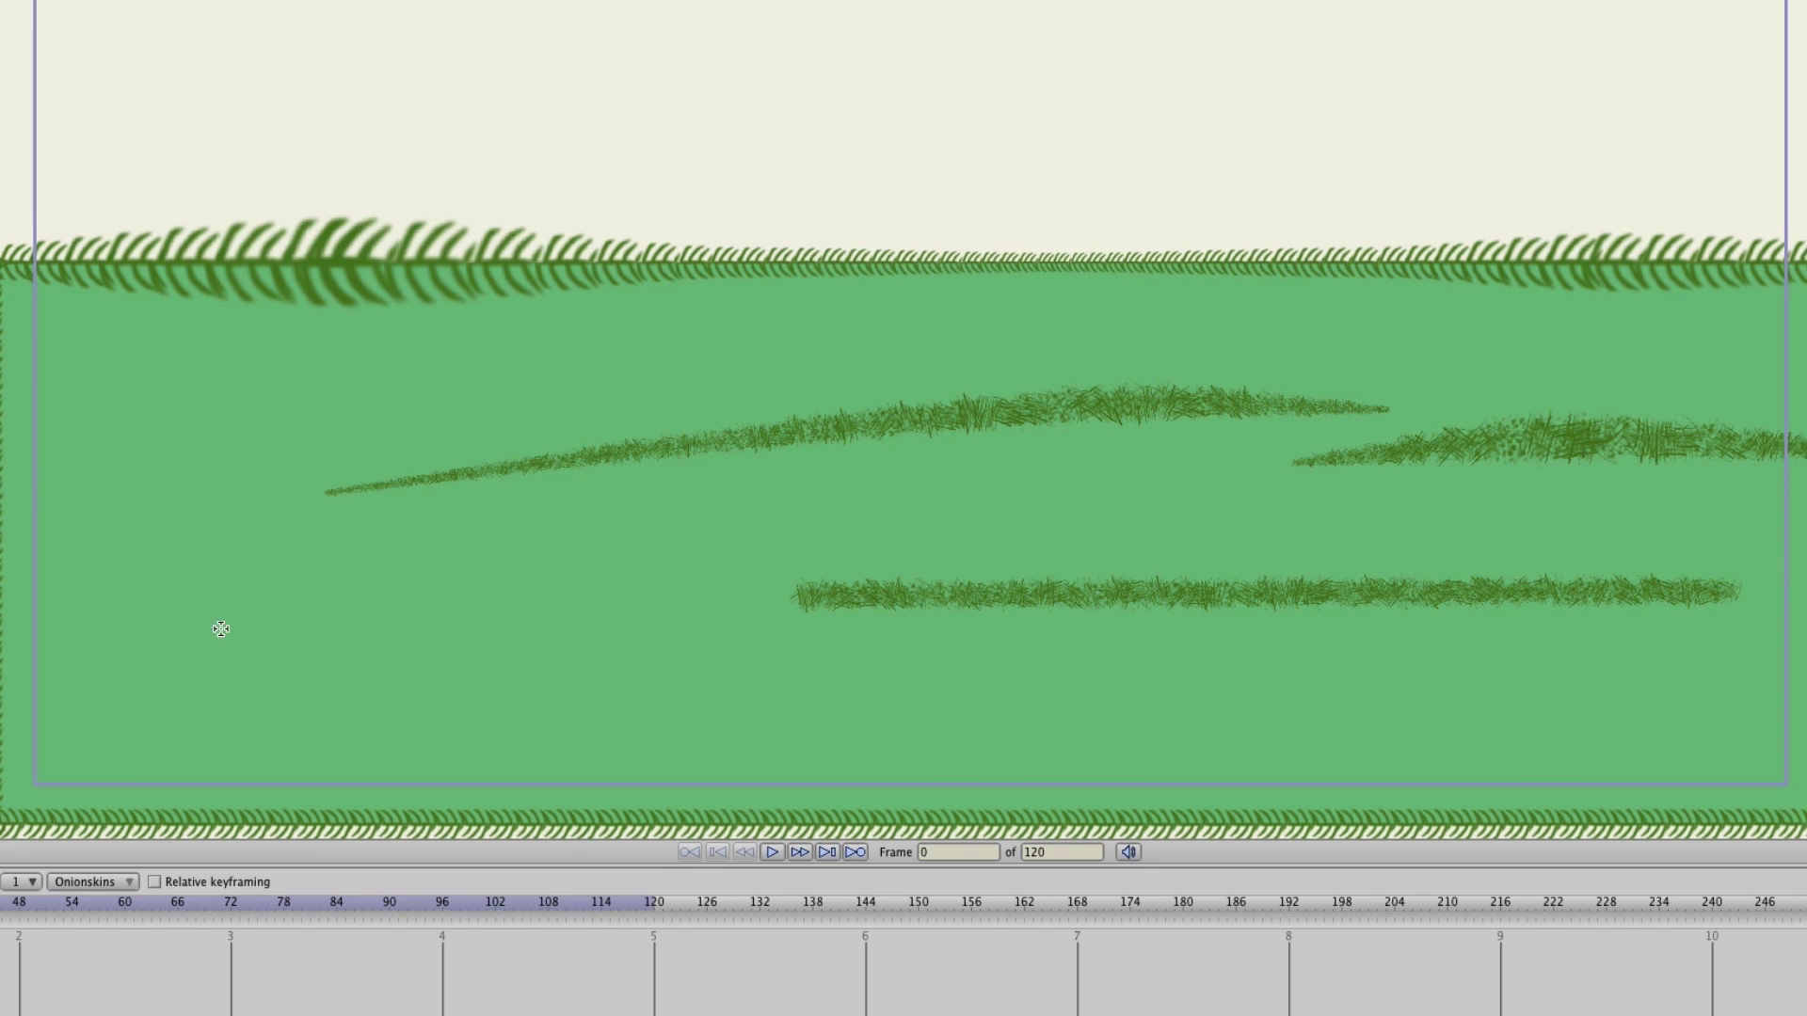
pyautogui.moveTo(200, 640)
pyautogui.mouseDown()
pyautogui.moveTo(387, 610)
pyautogui.moveTo(577, 653)
pyautogui.mouseUp()
pyautogui.moveTo(529, 748); pyautogui.dragTo(1689, 789)
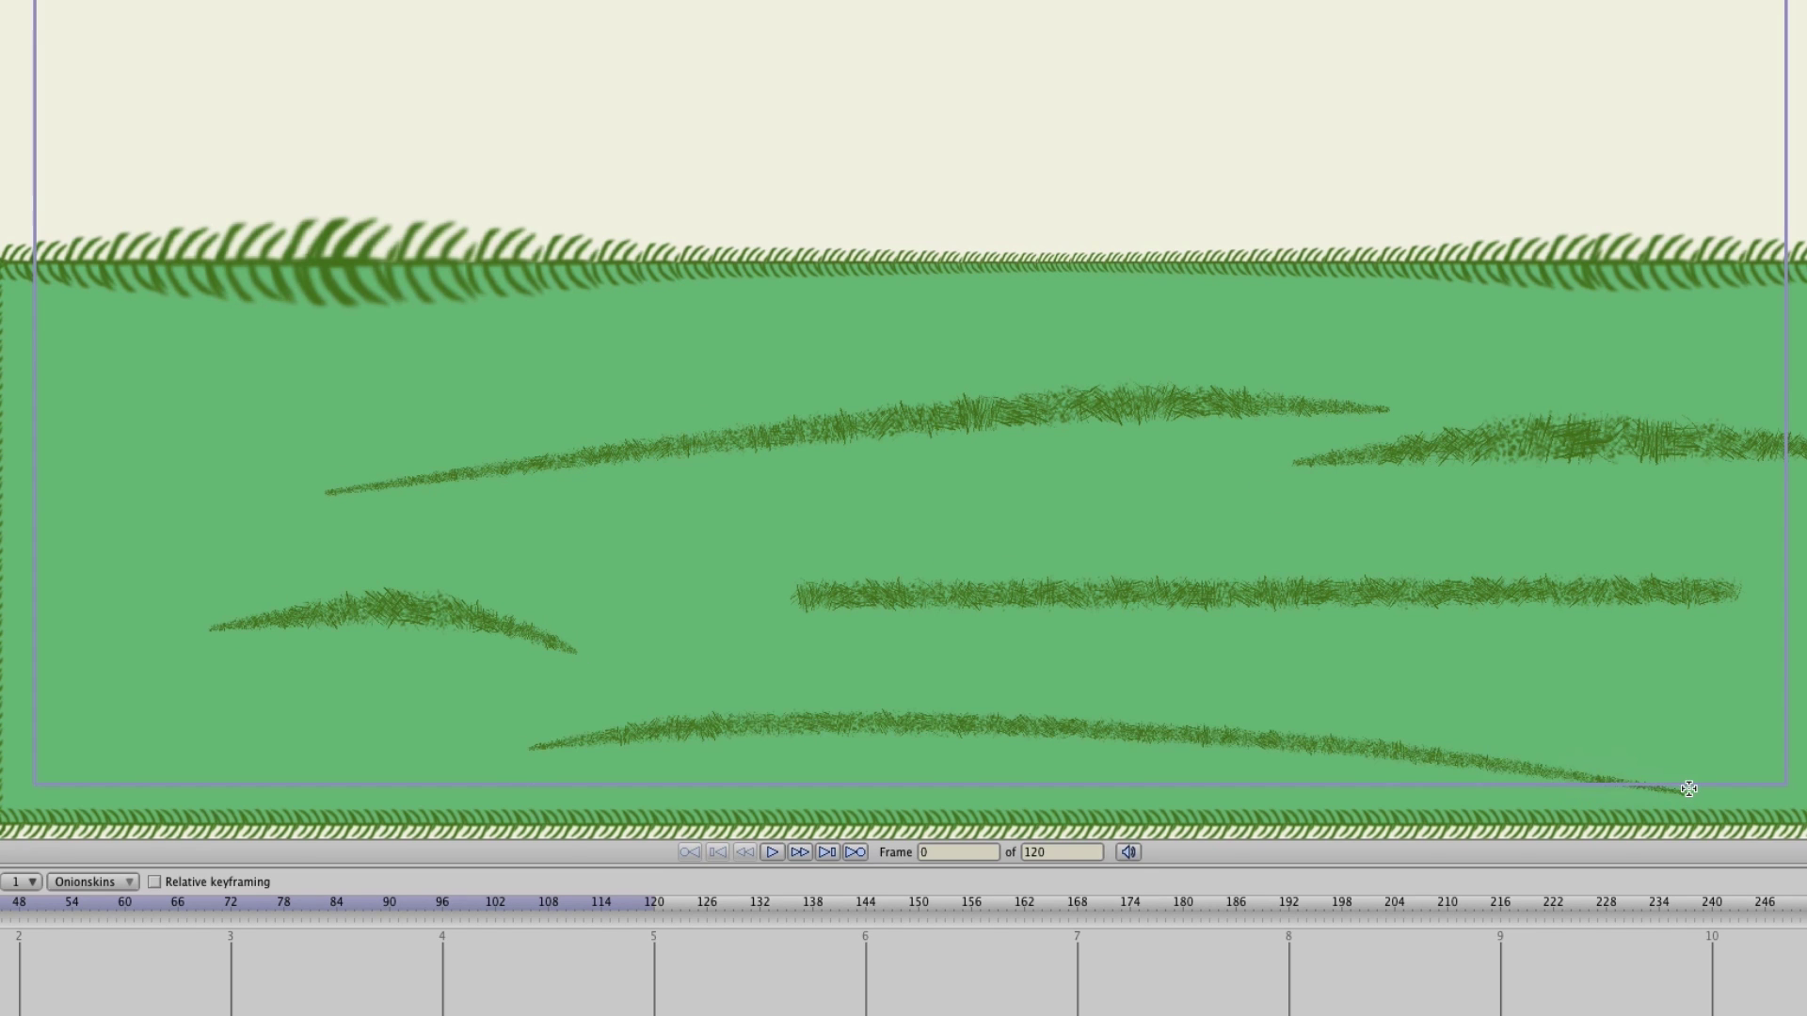